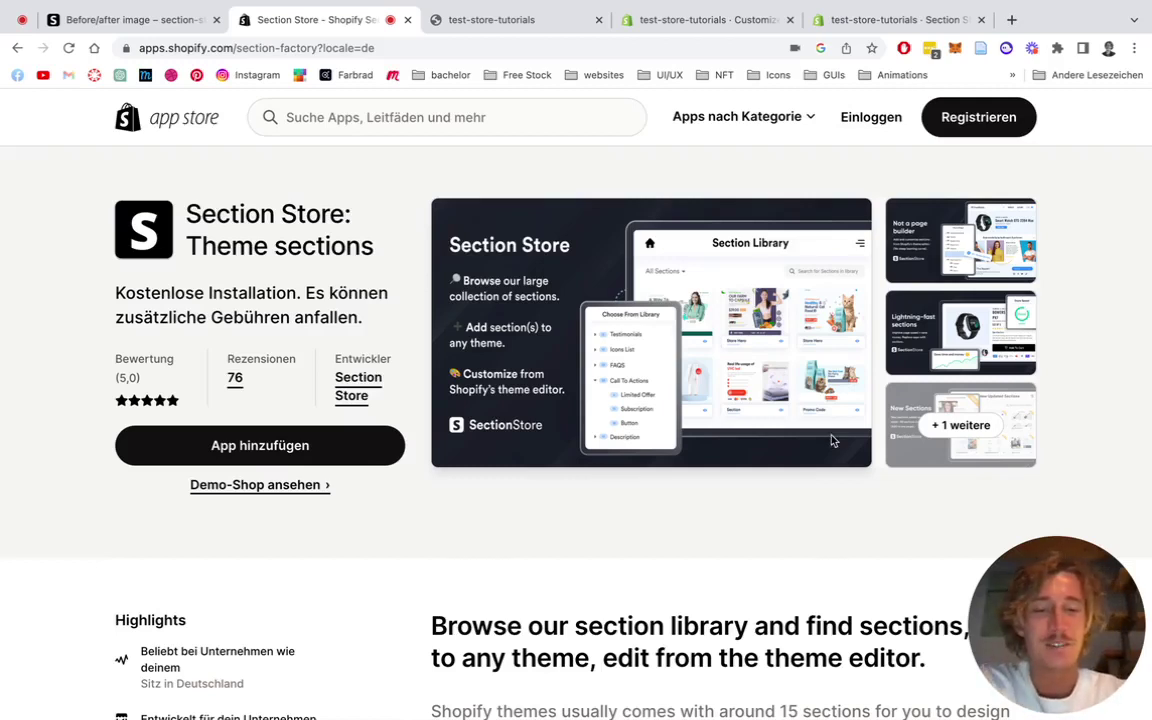
- Examine the Before/after image demo page on section.store, moving the comparison slider across the photo
click(117, 17)
scroll(463, 325, up, 3)
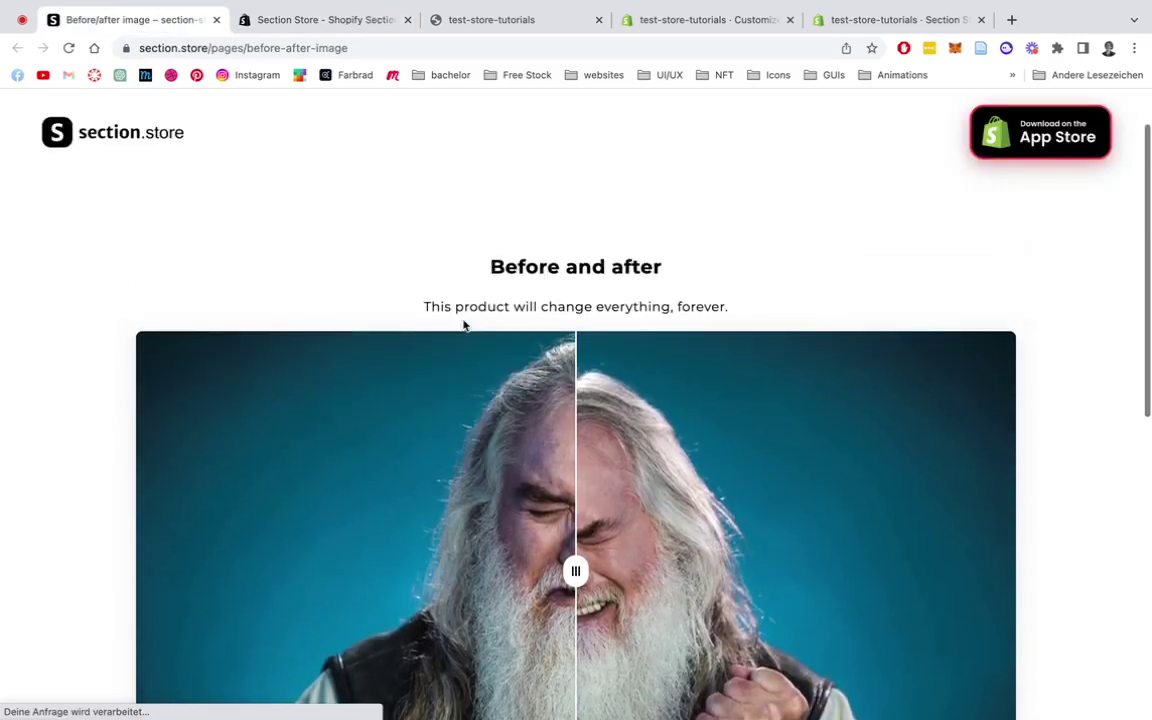
scroll(637, 410, down, 3)
drag(576, 397, 866, 400)
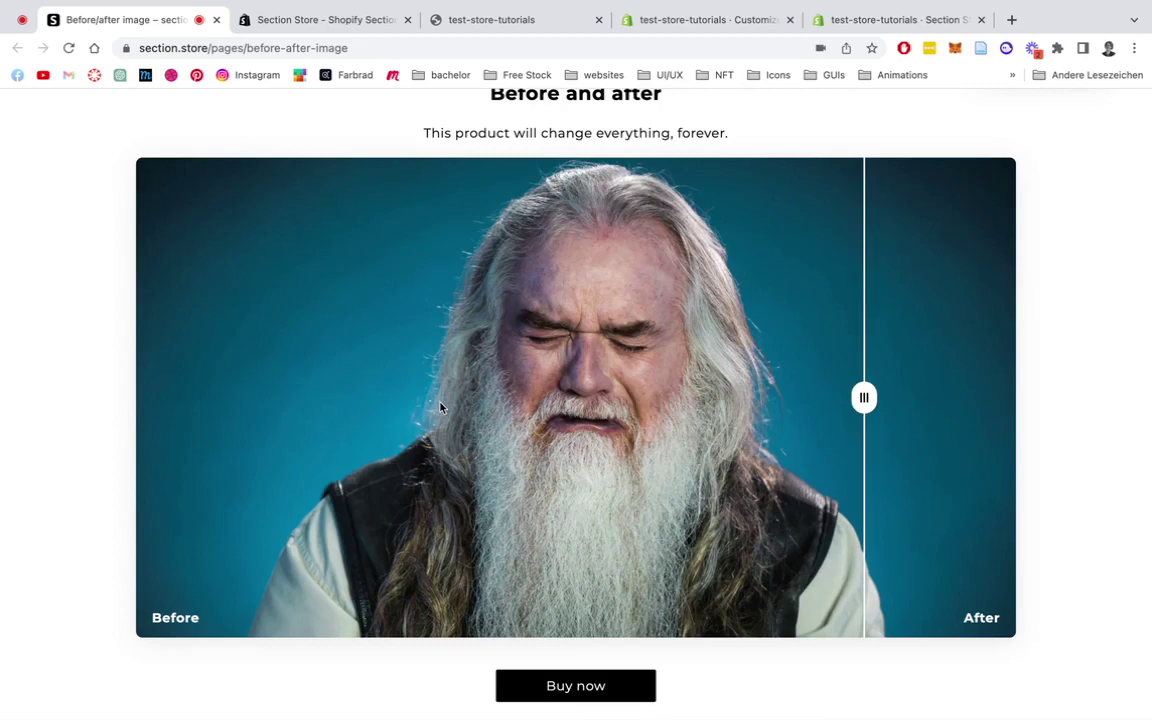
scroll(440, 407, up, 1)
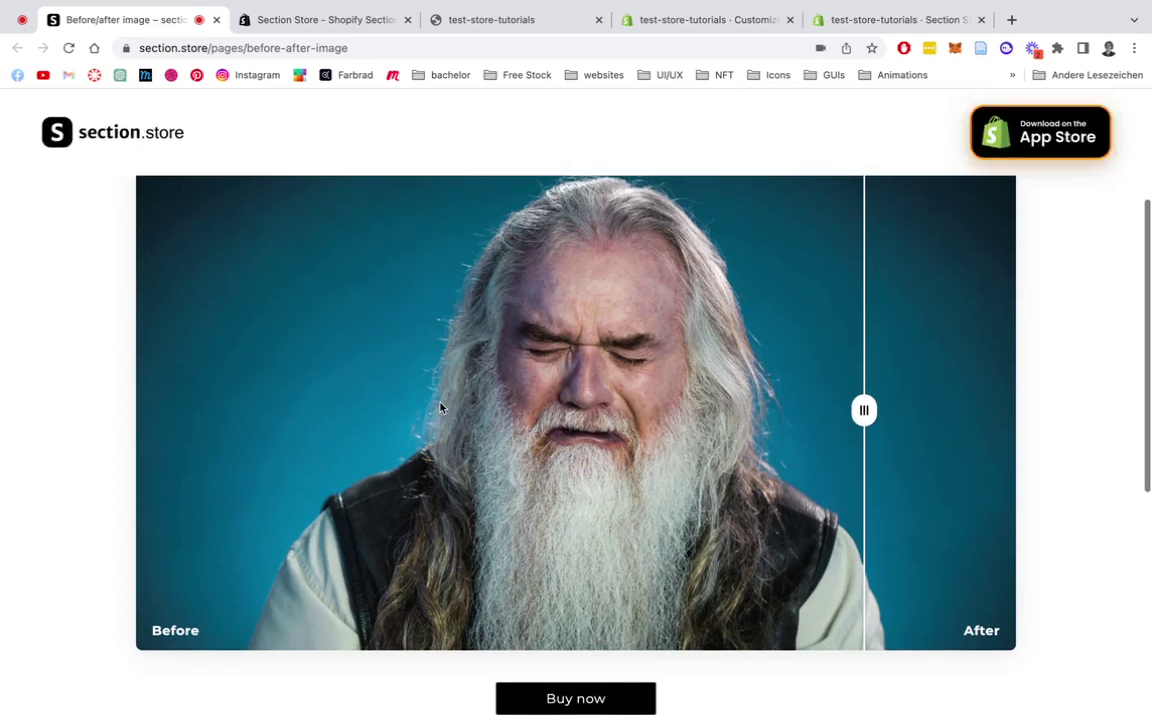
scroll(440, 407, down, 1)
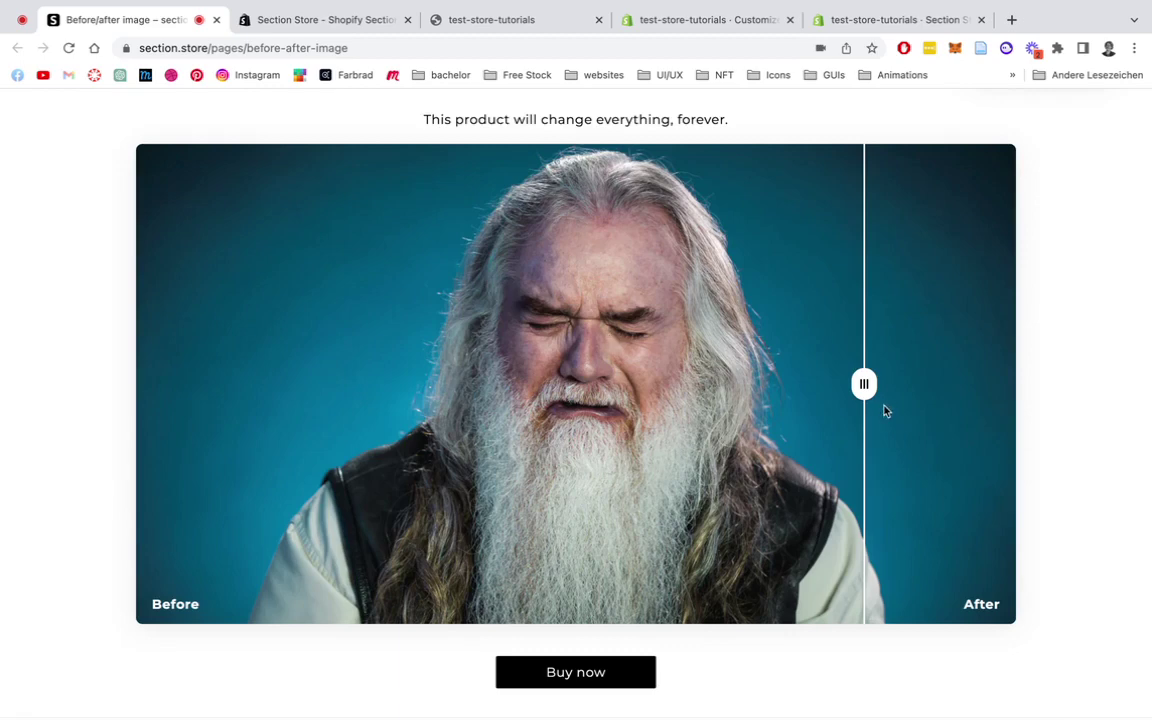
drag(863, 383, 760, 425)
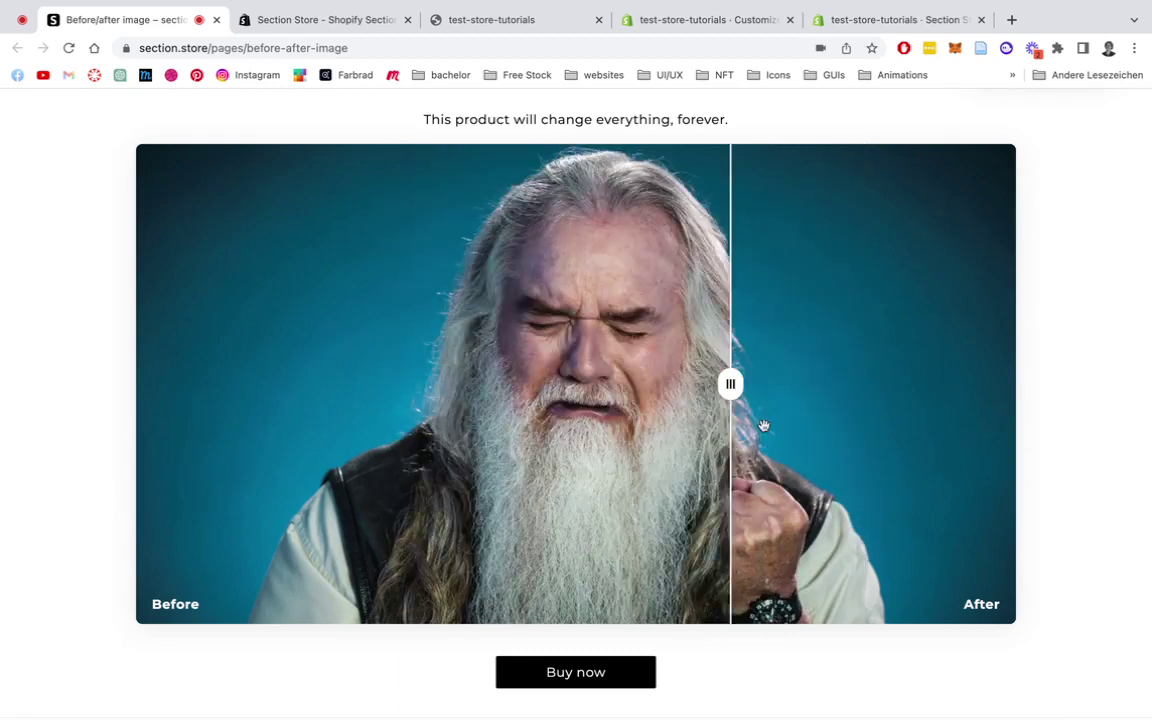
scroll(759, 420, up, 1)
scroll(759, 420, up, 2)
scroll(586, 404, down, 3)
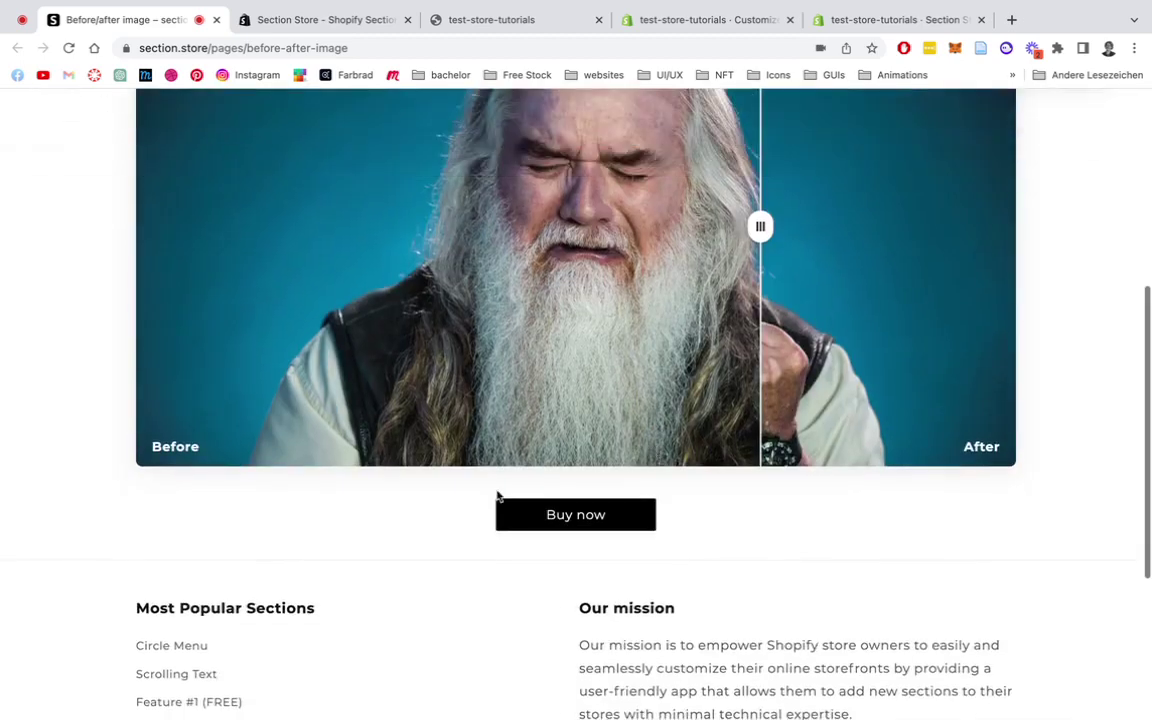
scroll(488, 292, up, 3)
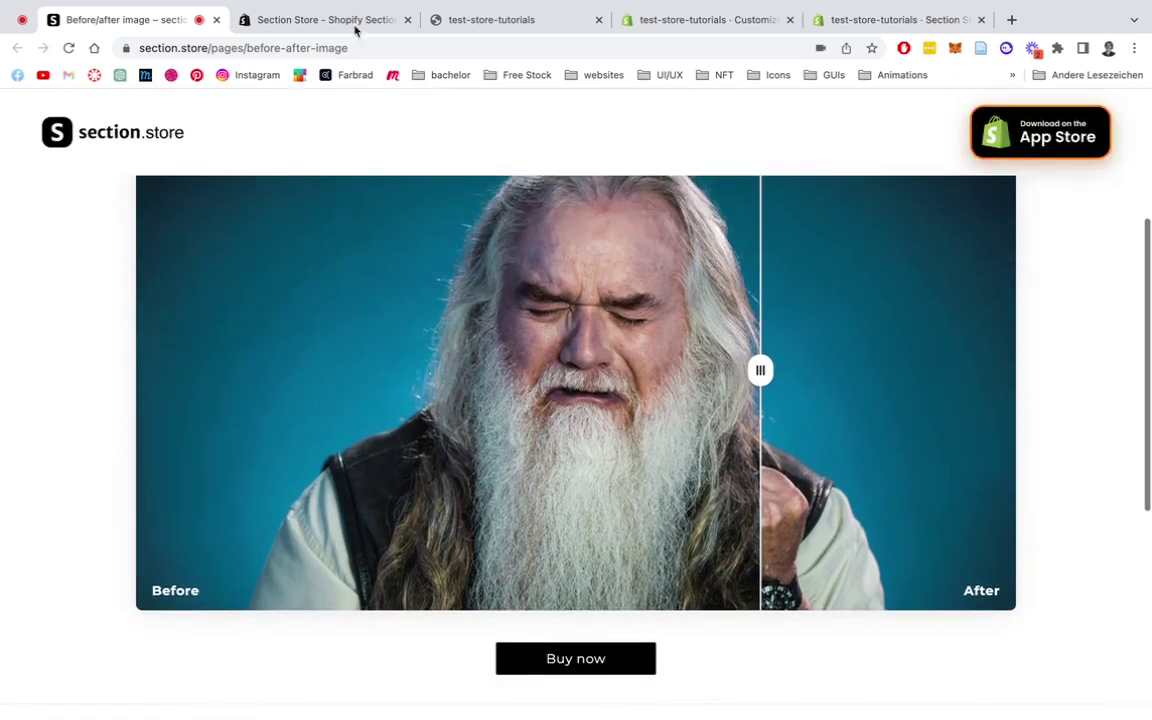
- Review the Section Store: Theme sections listing in the Shopify App Store
mouse_move(310, 5)
click(302, 63)
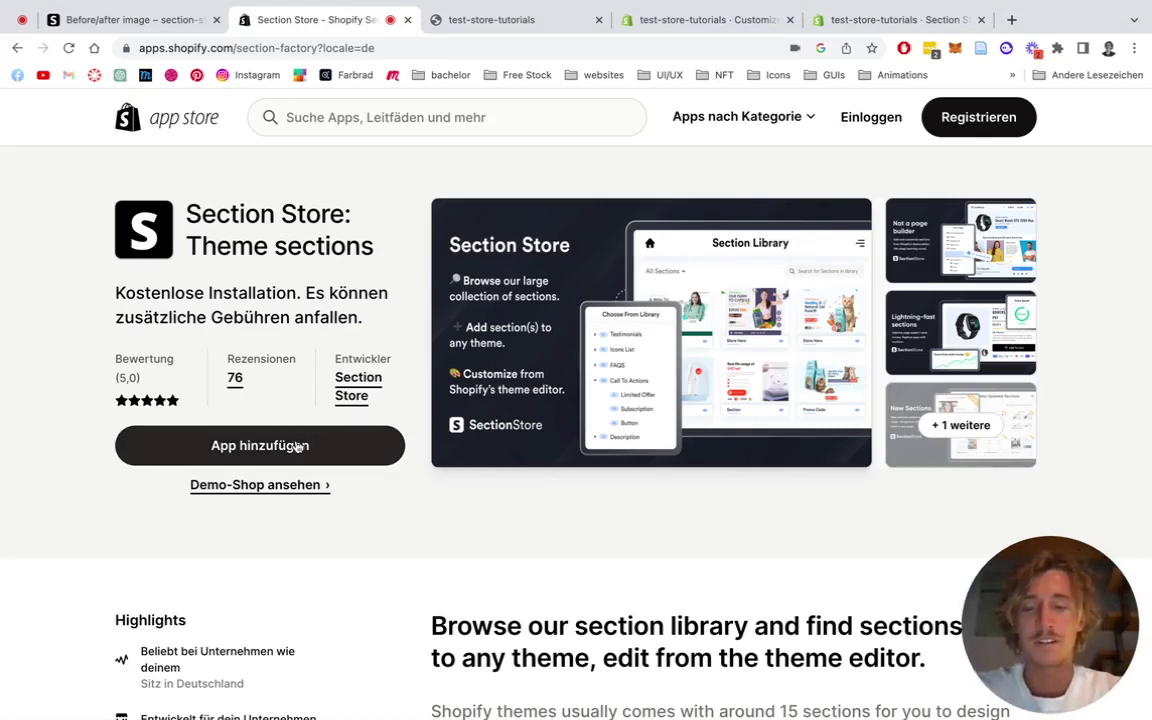
scroll(268, 395, down, 1)
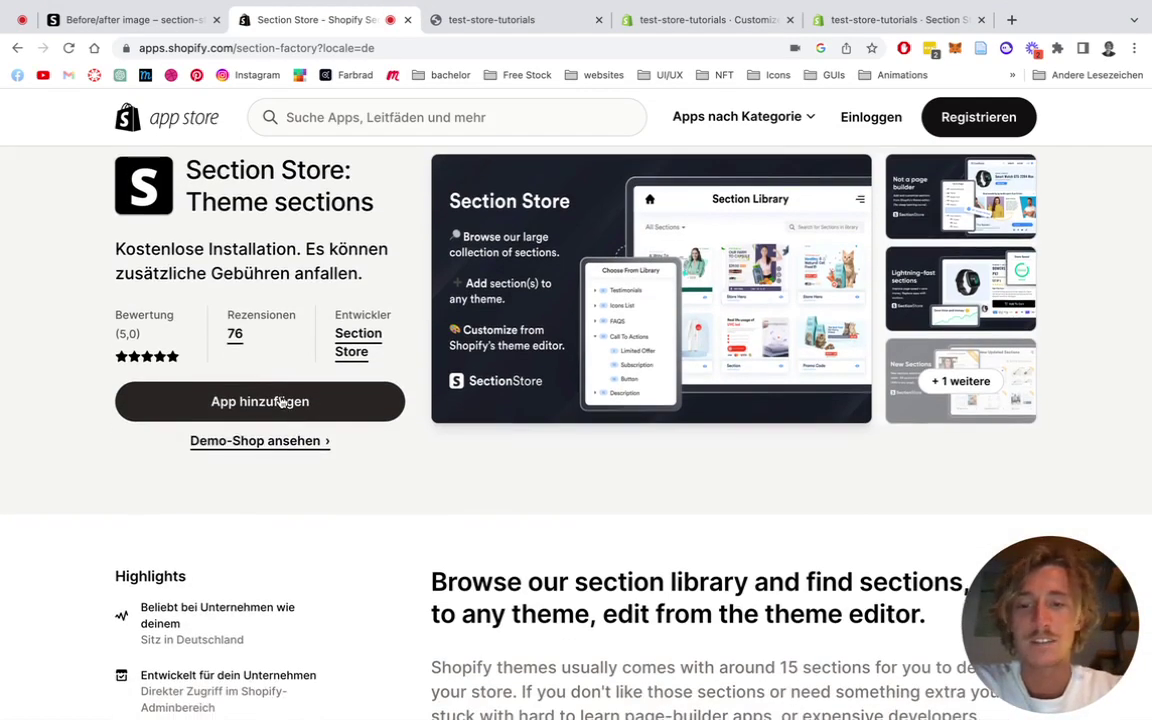
scroll(278, 400, up, 1)
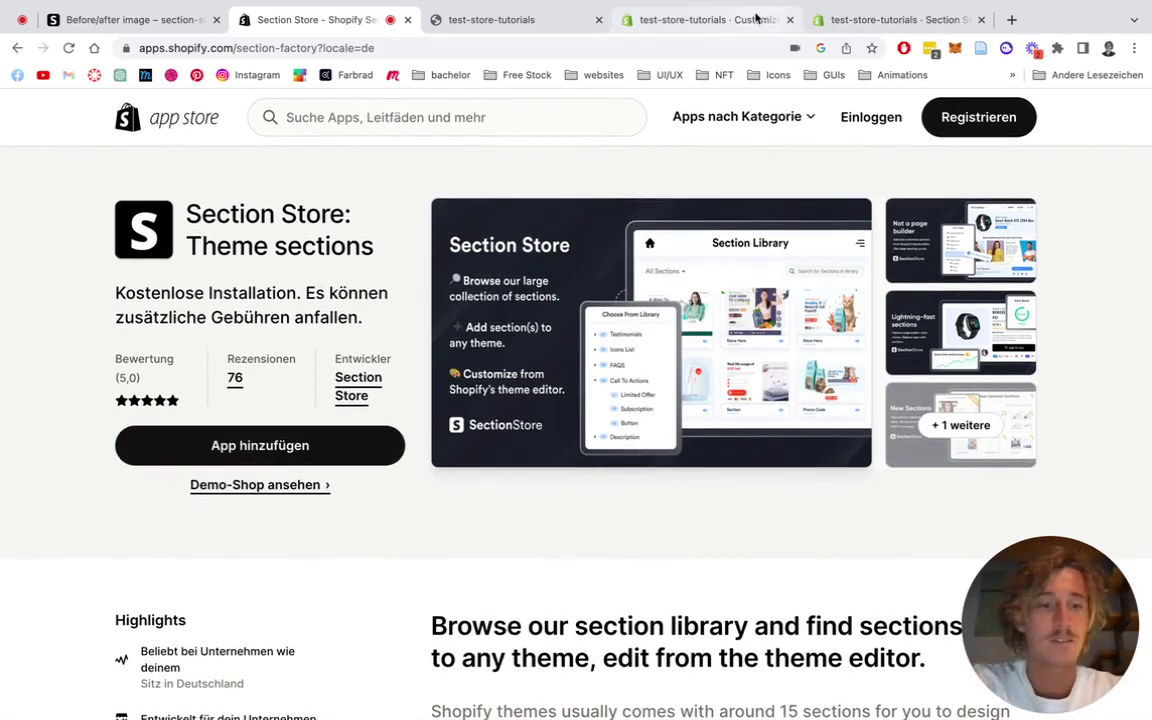
- Switch to the Section Store app in the Shopify admin and look through the owned sections
click(882, 20)
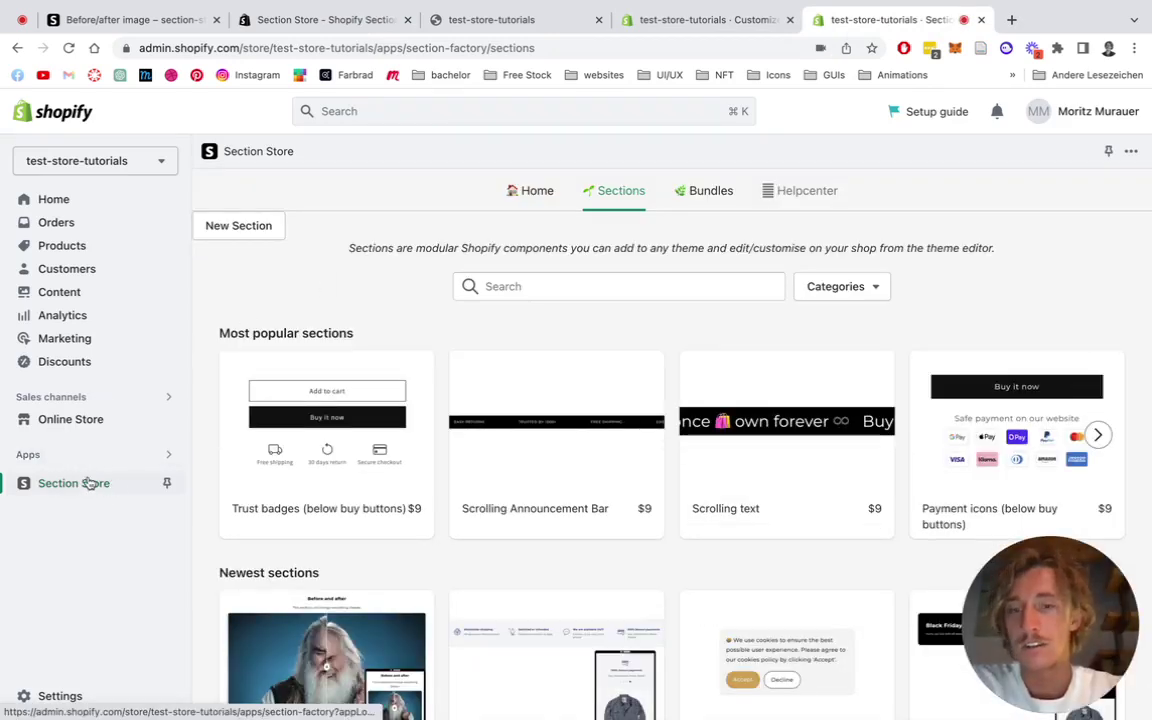
click(535, 198)
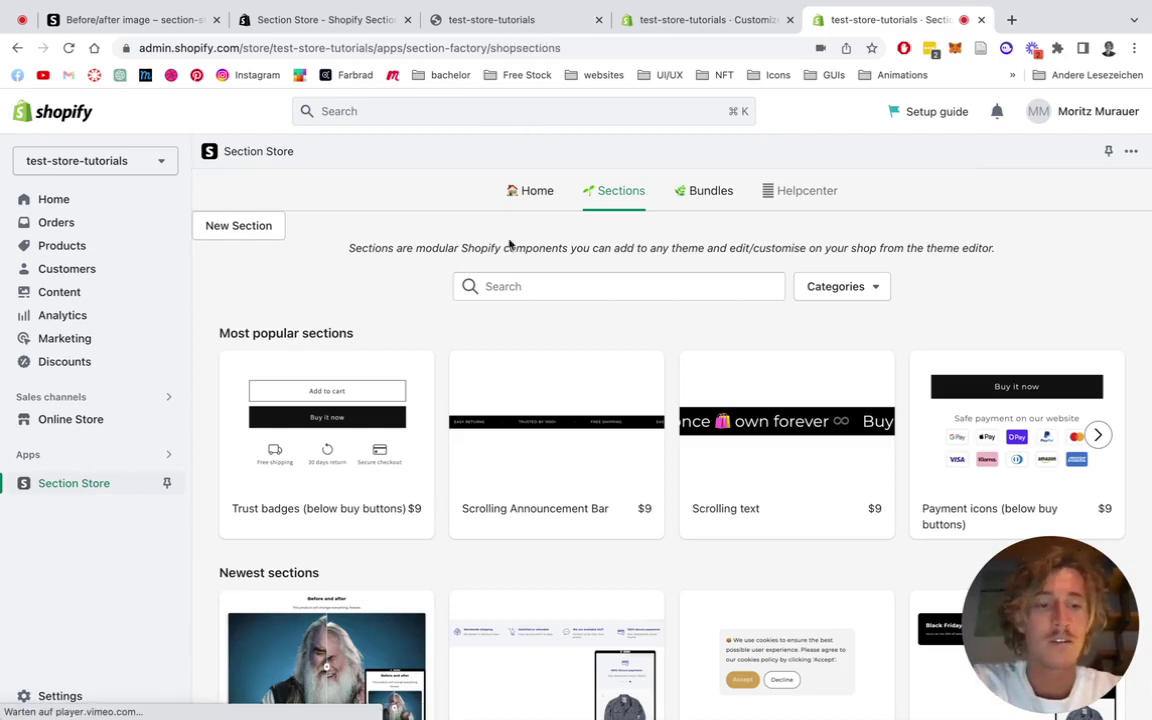
scroll(733, 272, down, 2)
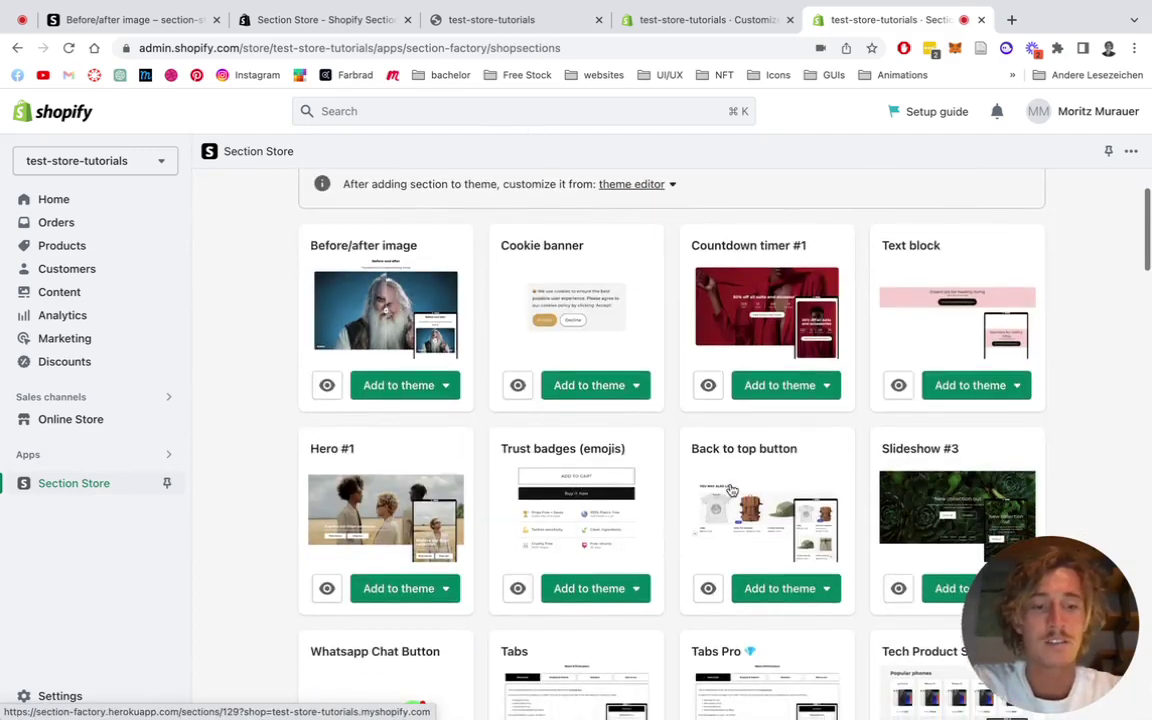
scroll(733, 488, up, 2)
- Find Before/after image among the newest sections in the section library and review its detail page
click(613, 190)
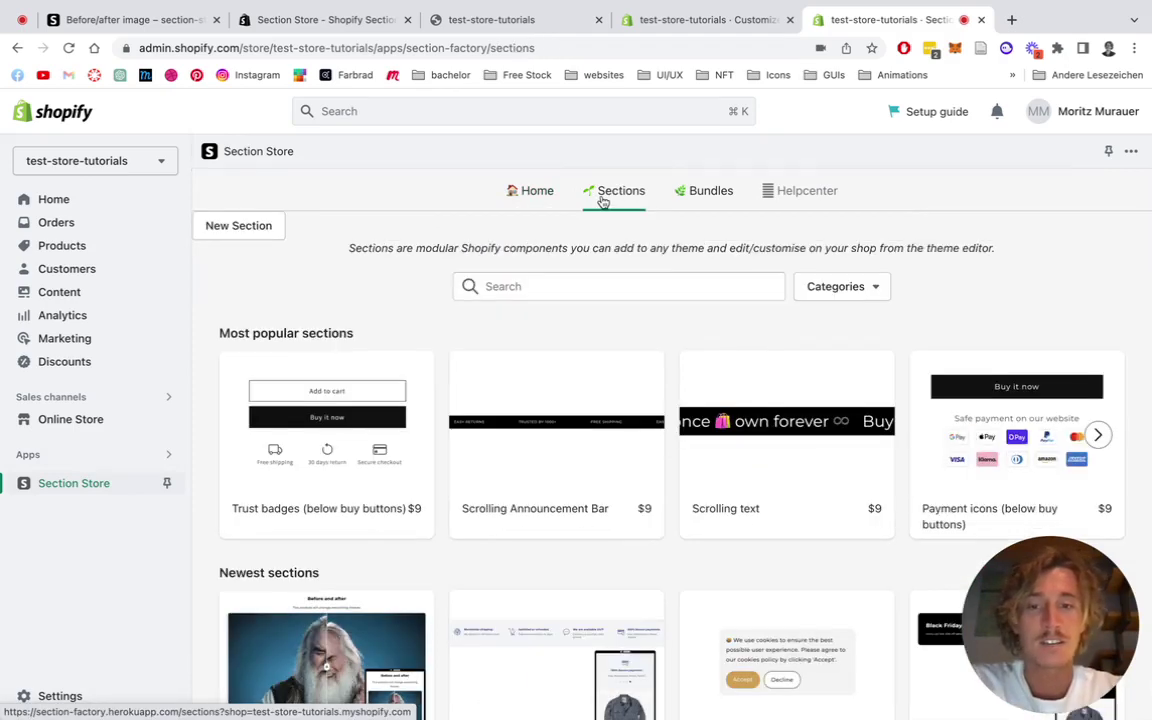
scroll(533, 307, down, 2)
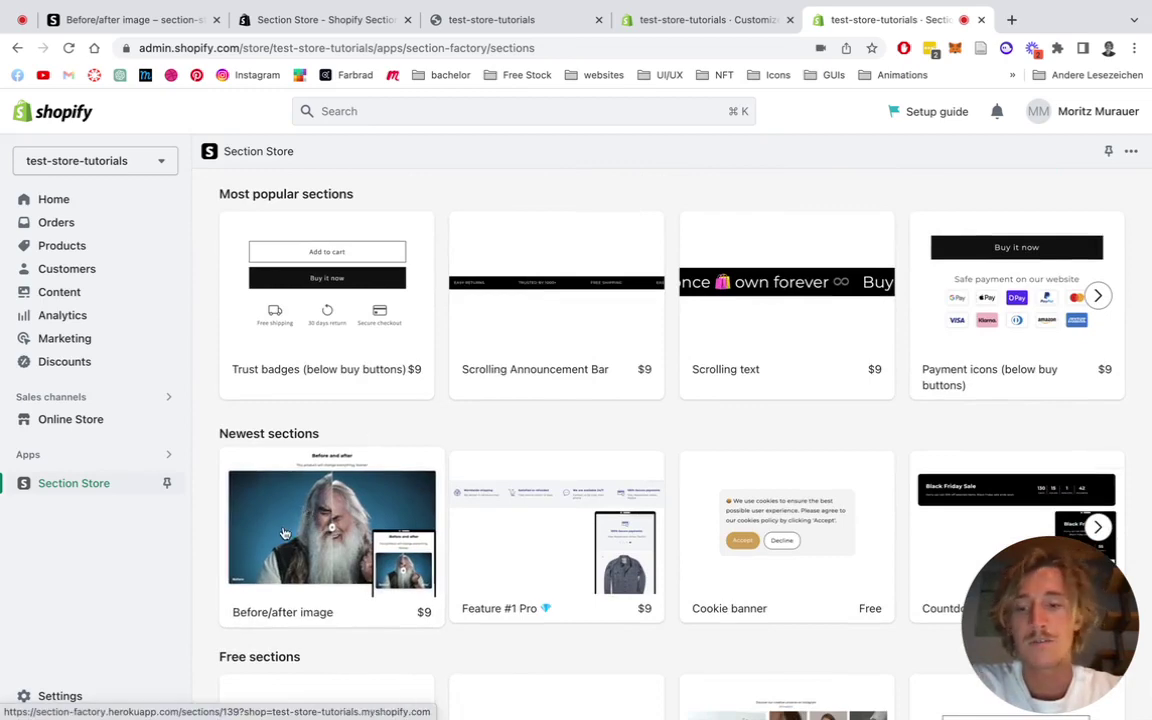
scroll(463, 452, up, 2)
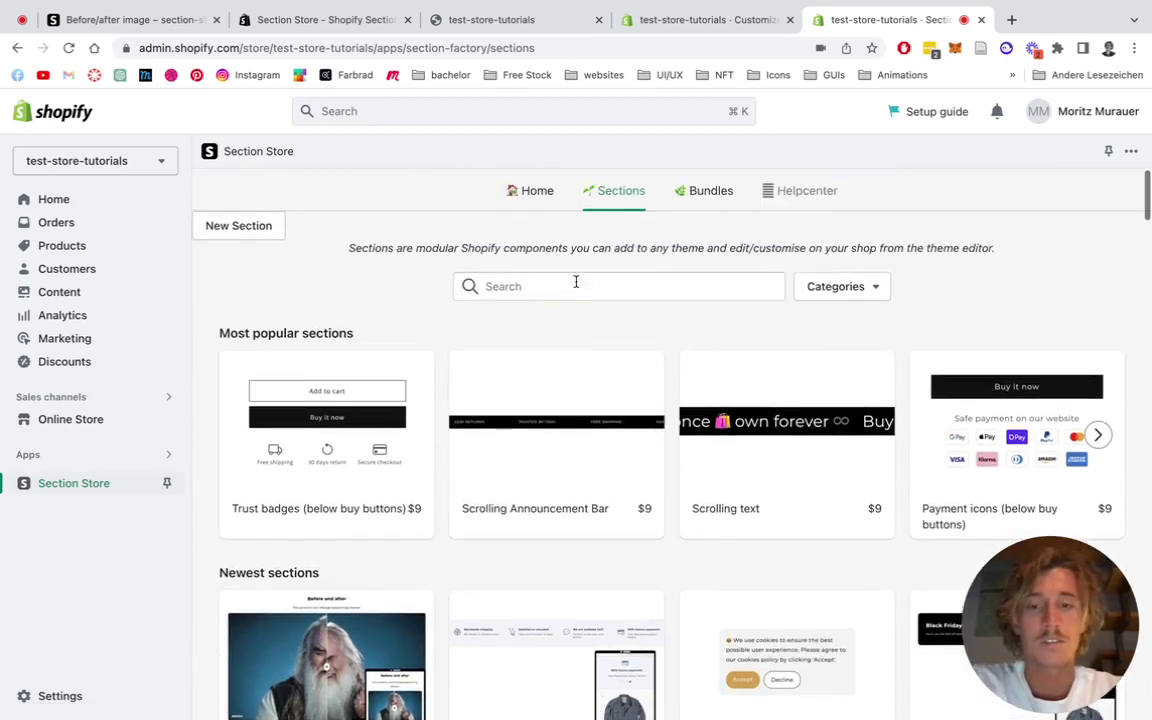
scroll(352, 427, down, 3)
click(332, 557)
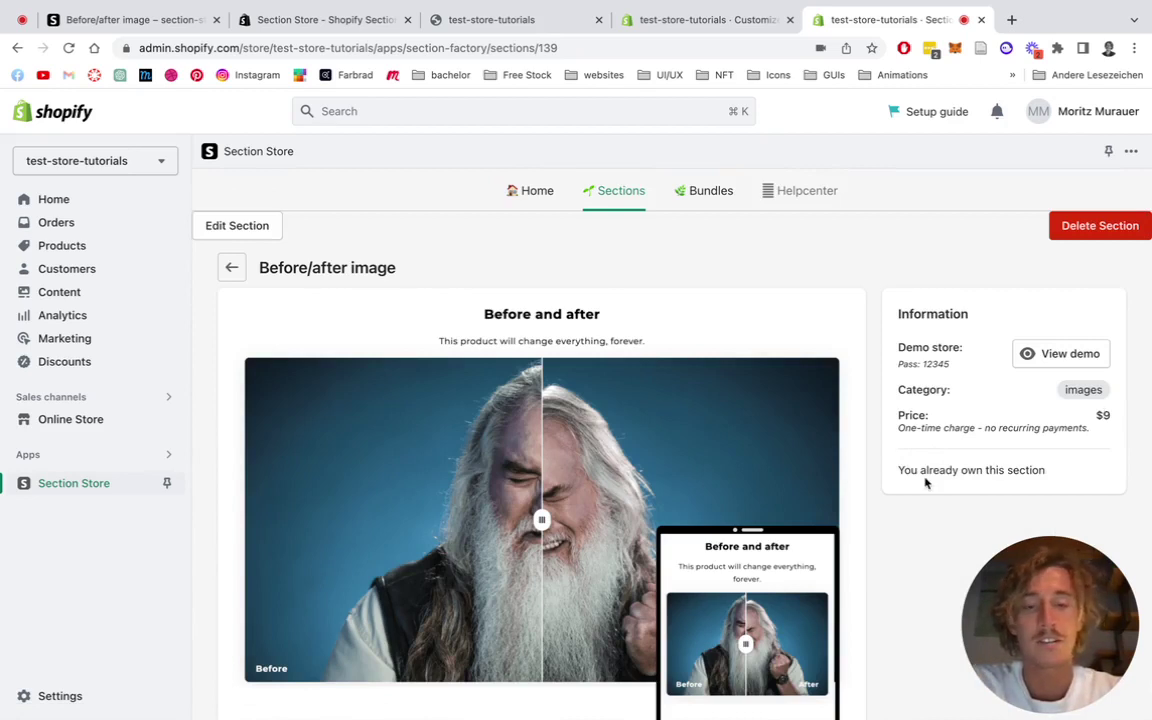
scroll(774, 344, down, 1)
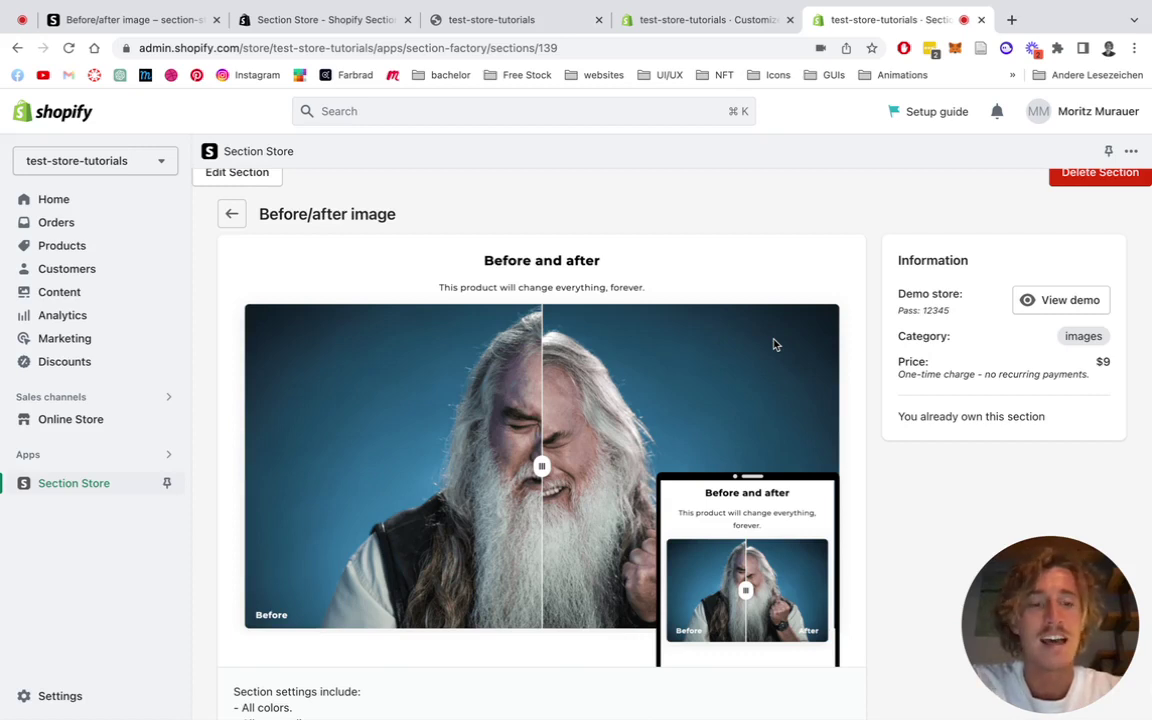
scroll(774, 344, down, 1)
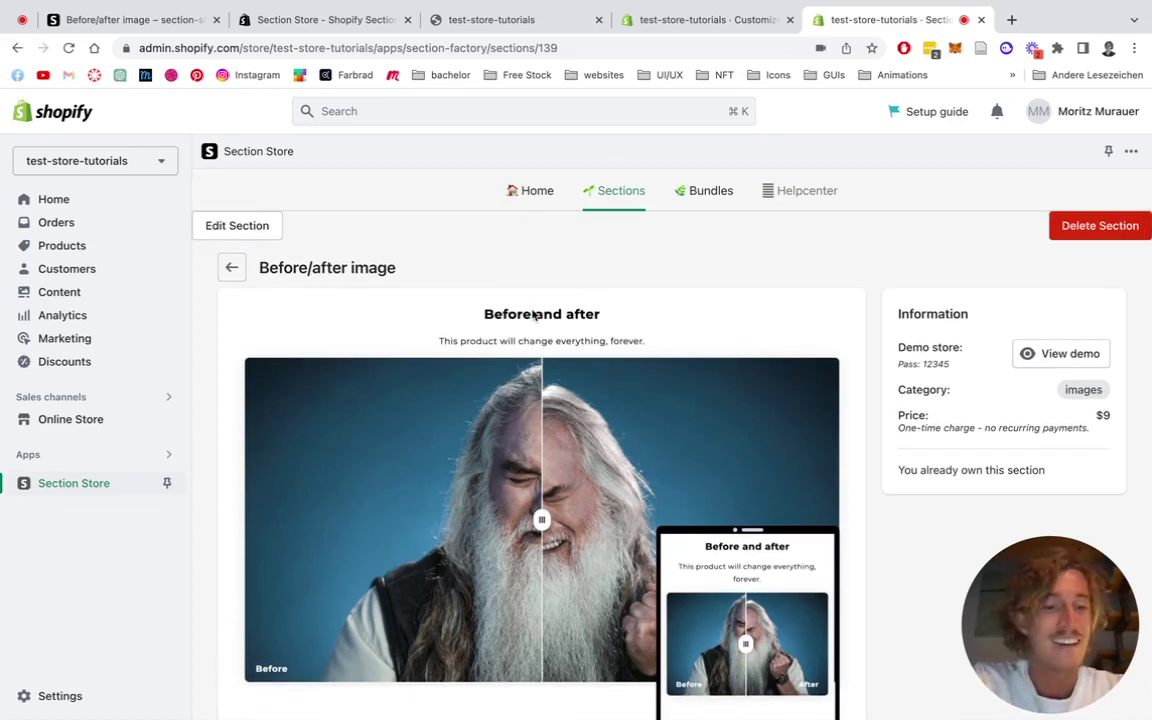
- Check the owned Before/after image section's theme choices for adding it and the themes offered for the theme editor
click(533, 196)
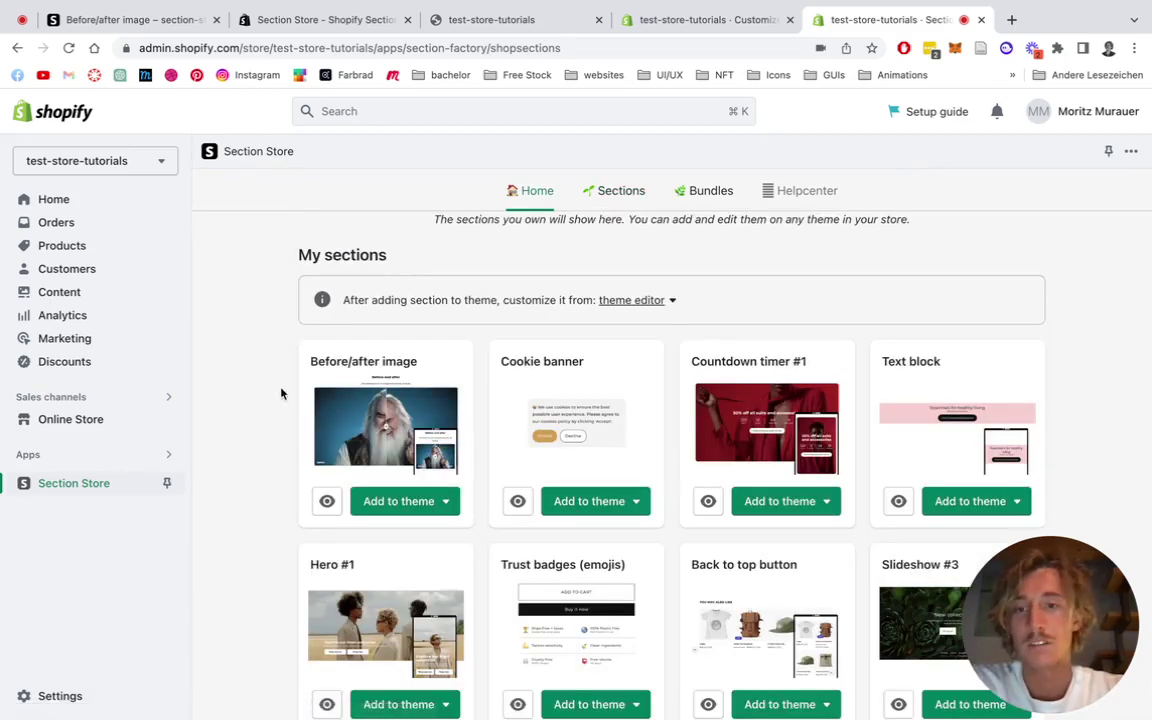
click(430, 501)
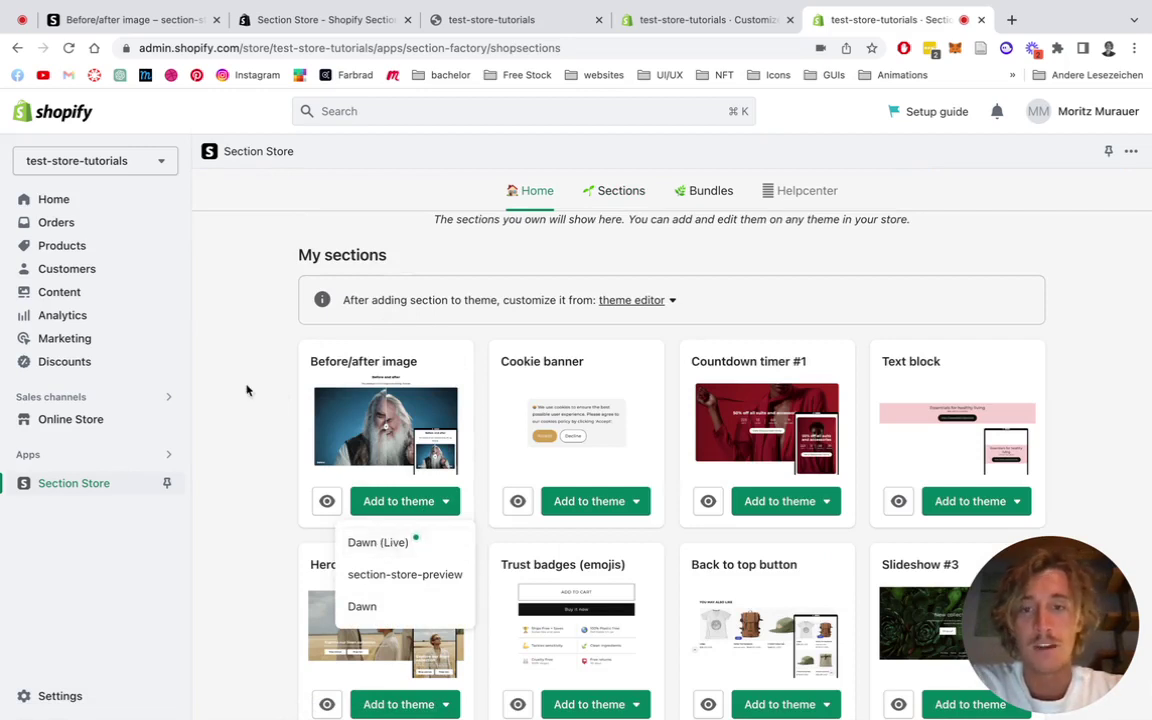
click(228, 358)
click(645, 300)
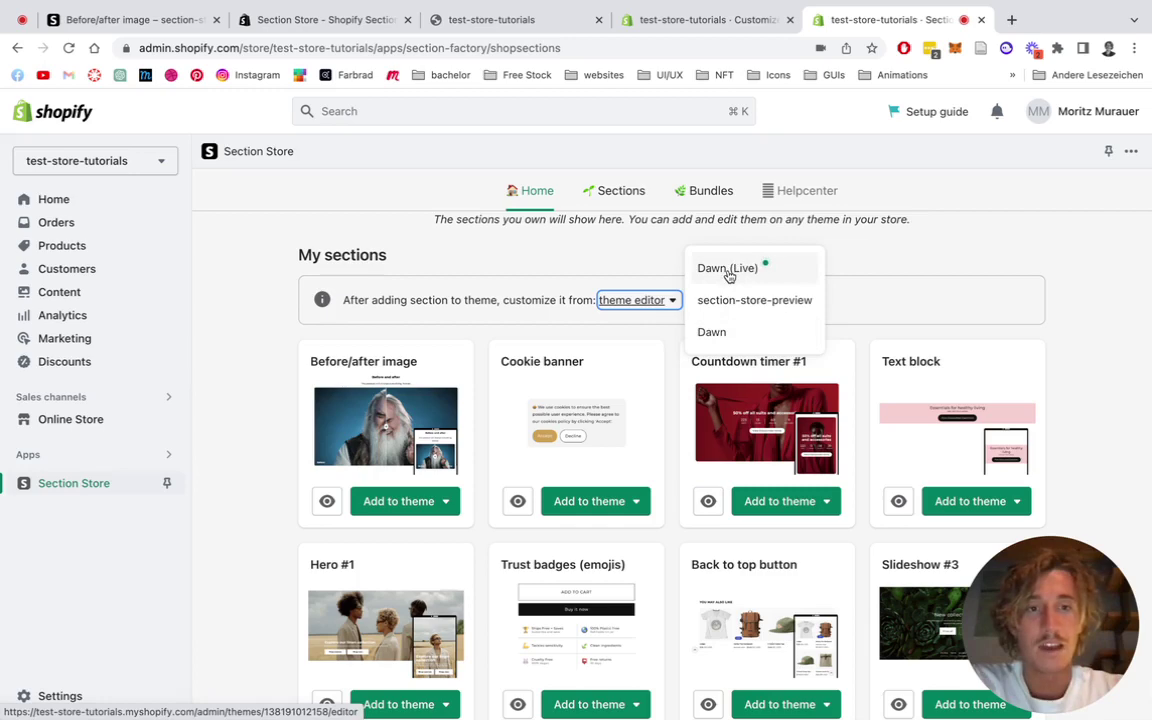
click(1042, 254)
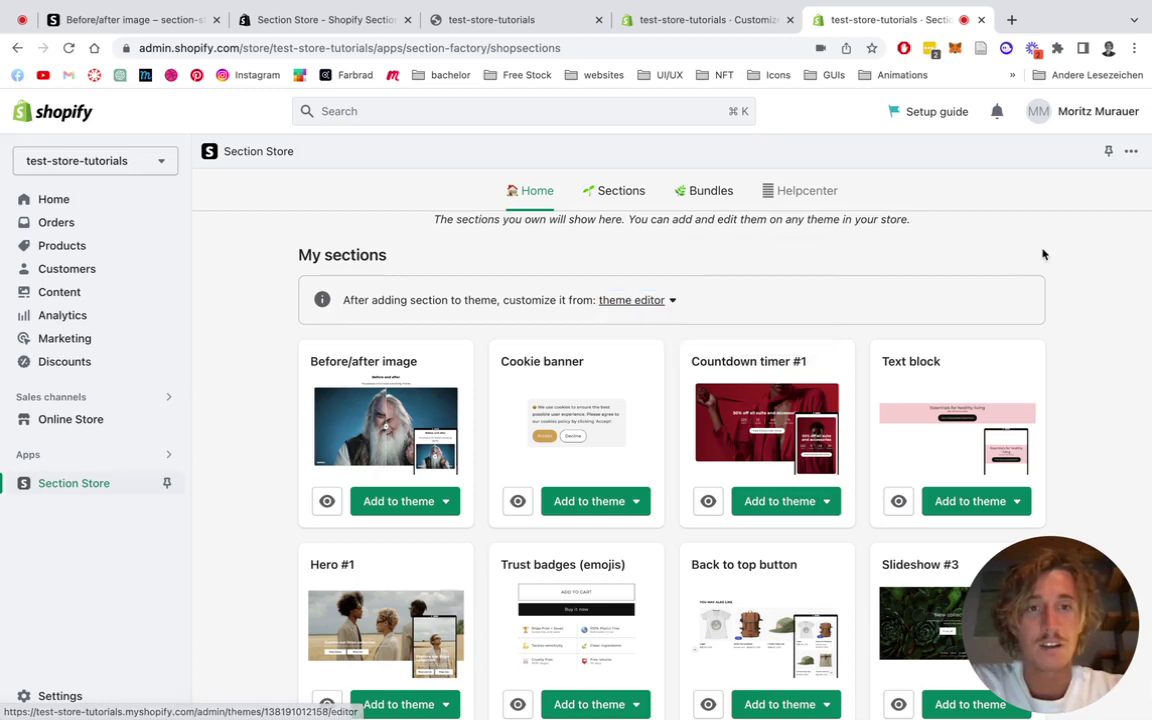
- Switch to the Dawn theme editor and add the SS - Before & After section below Countdown timer 1 on the home page
click(700, 20)
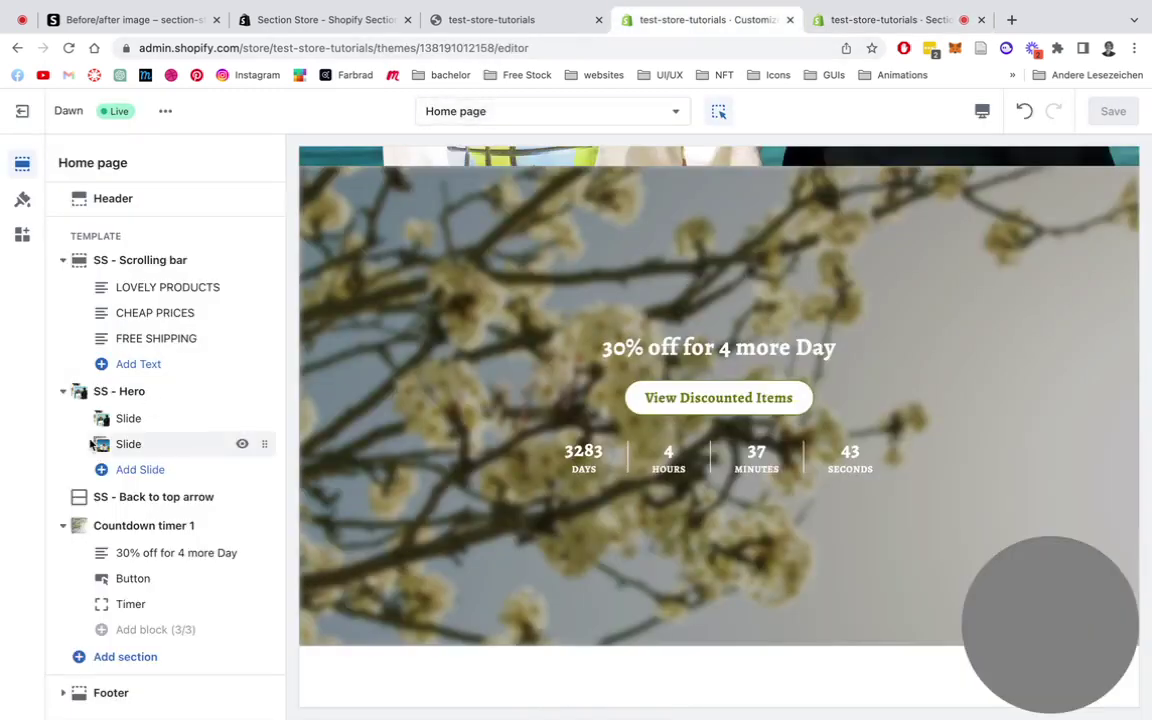
scroll(467, 372, down, 3)
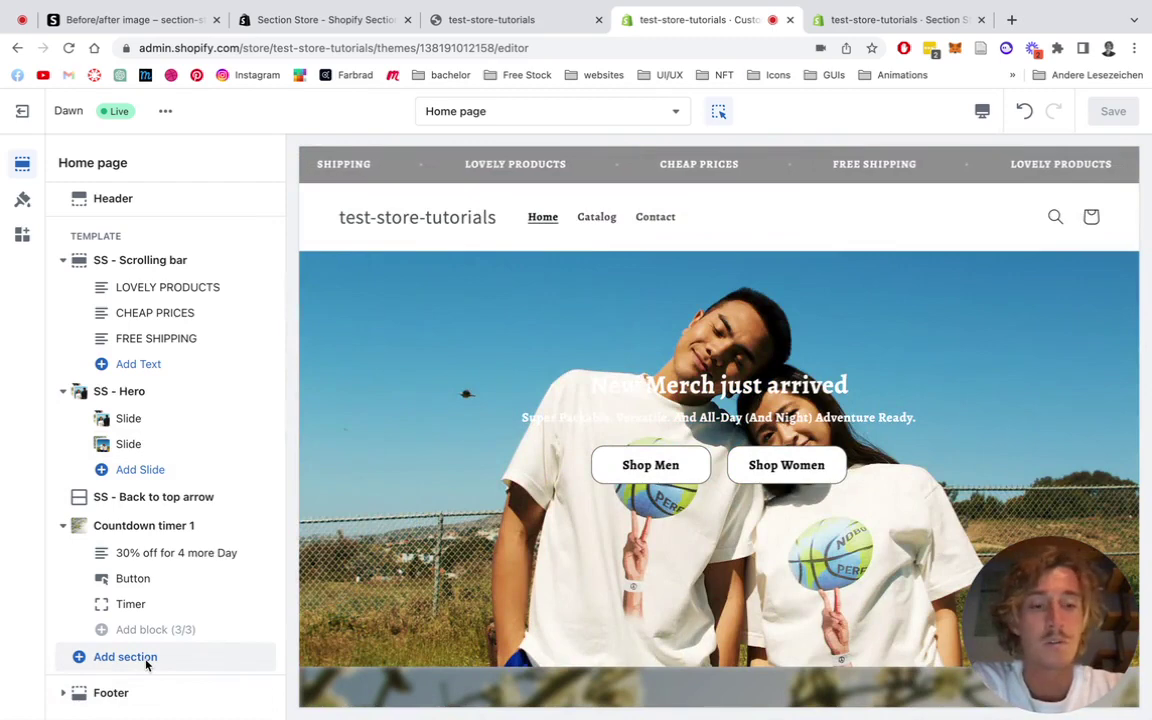
click(125, 657)
text(ss bef)
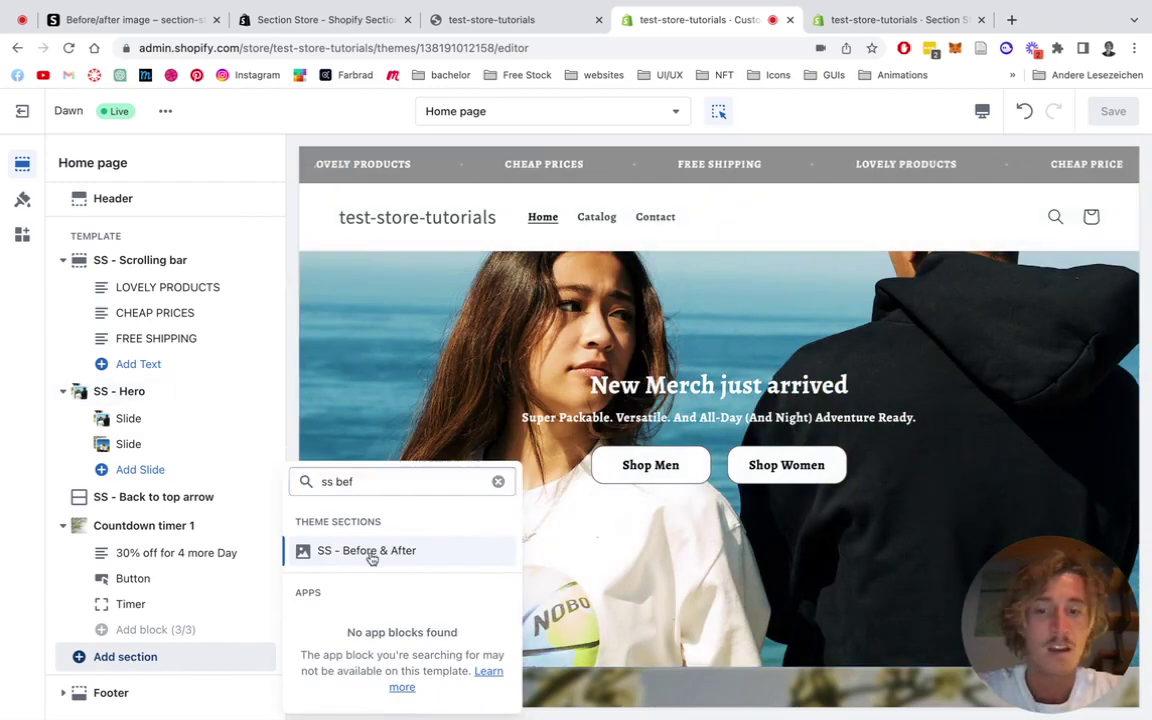
click(371, 551)
- Set the border radius of the Images block in the Before & After section to 23px
scroll(737, 422, up, 5)
scroll(700, 420, down, 5)
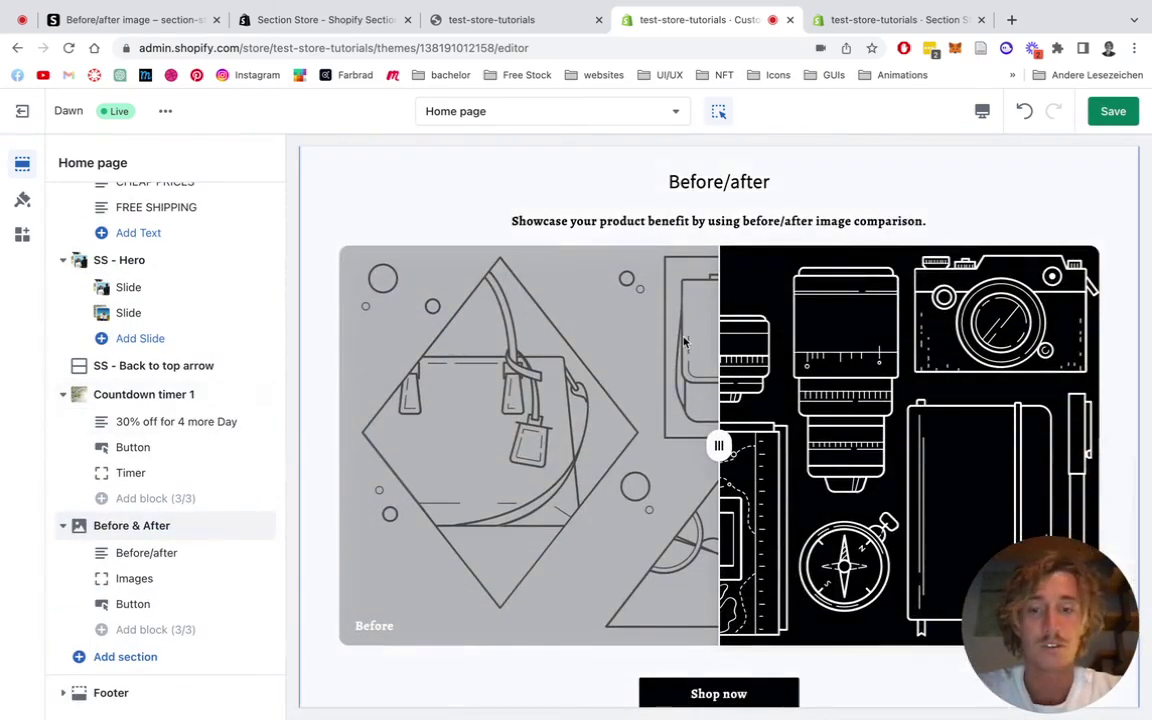
mouse_move(206, 450)
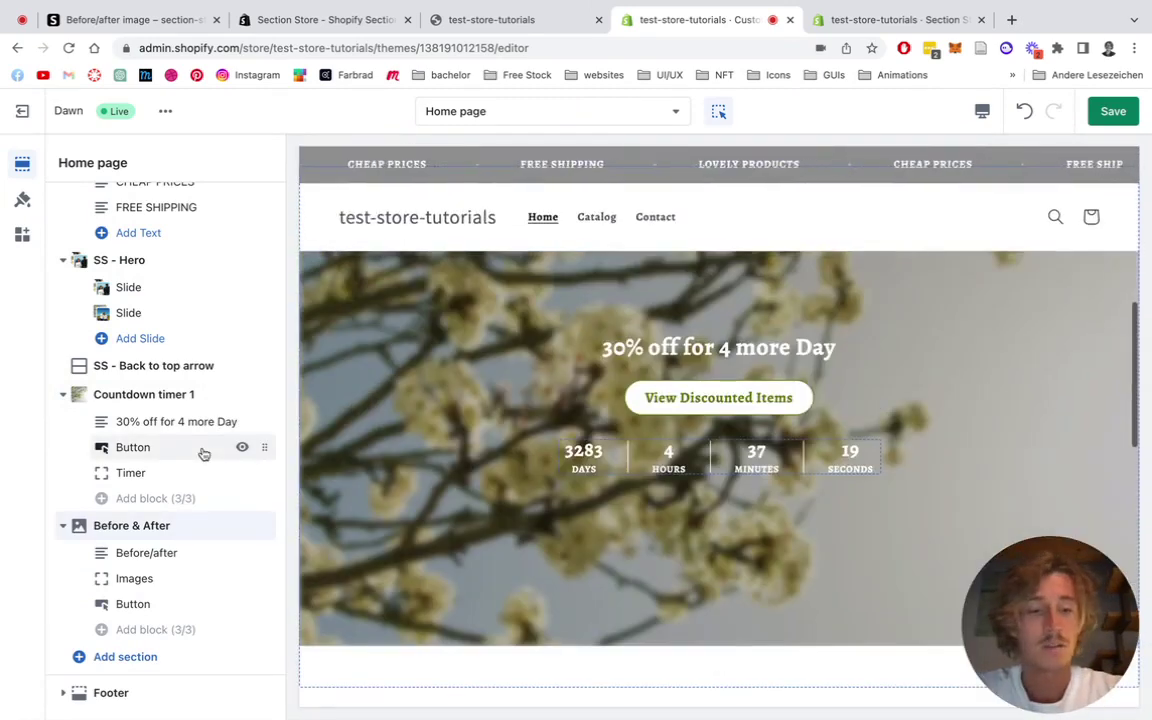
scroll(567, 366, down, 5)
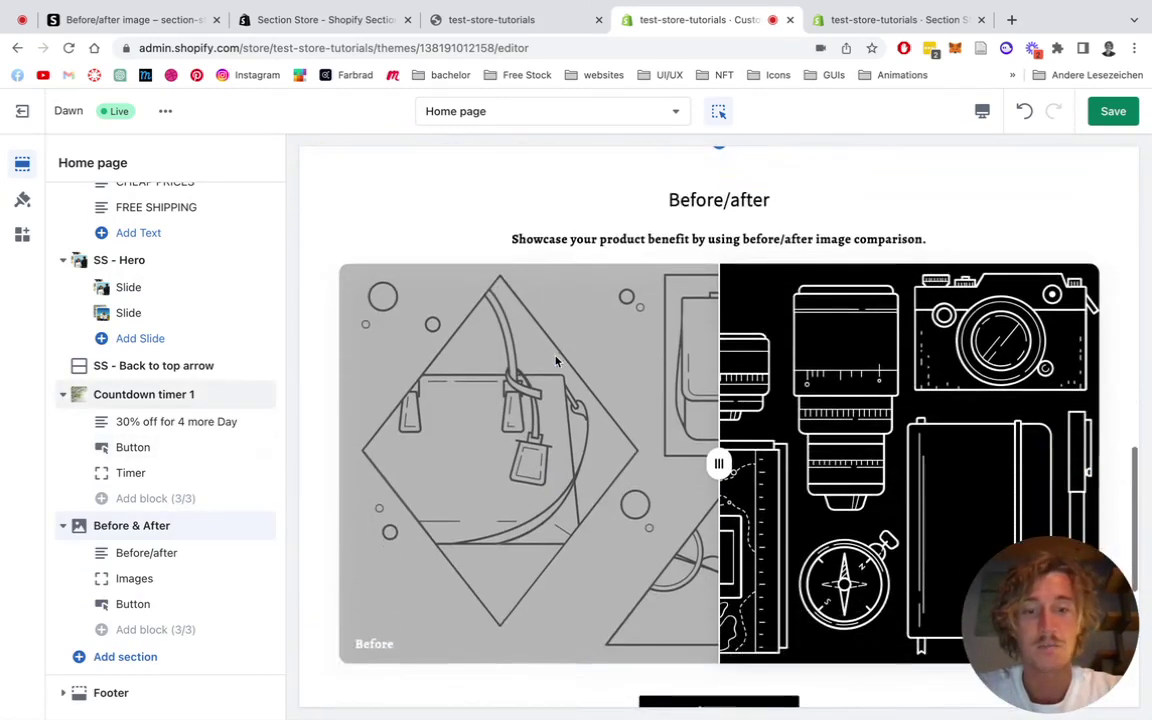
click(134, 578)
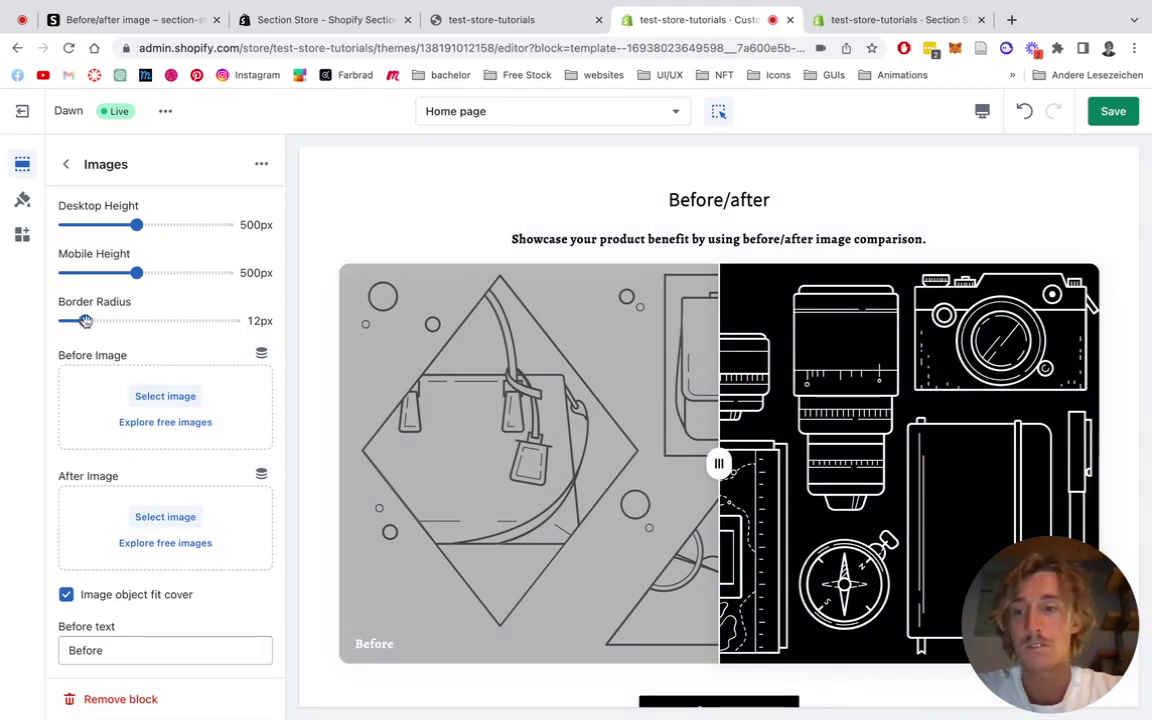
drag(84, 320, 103, 320)
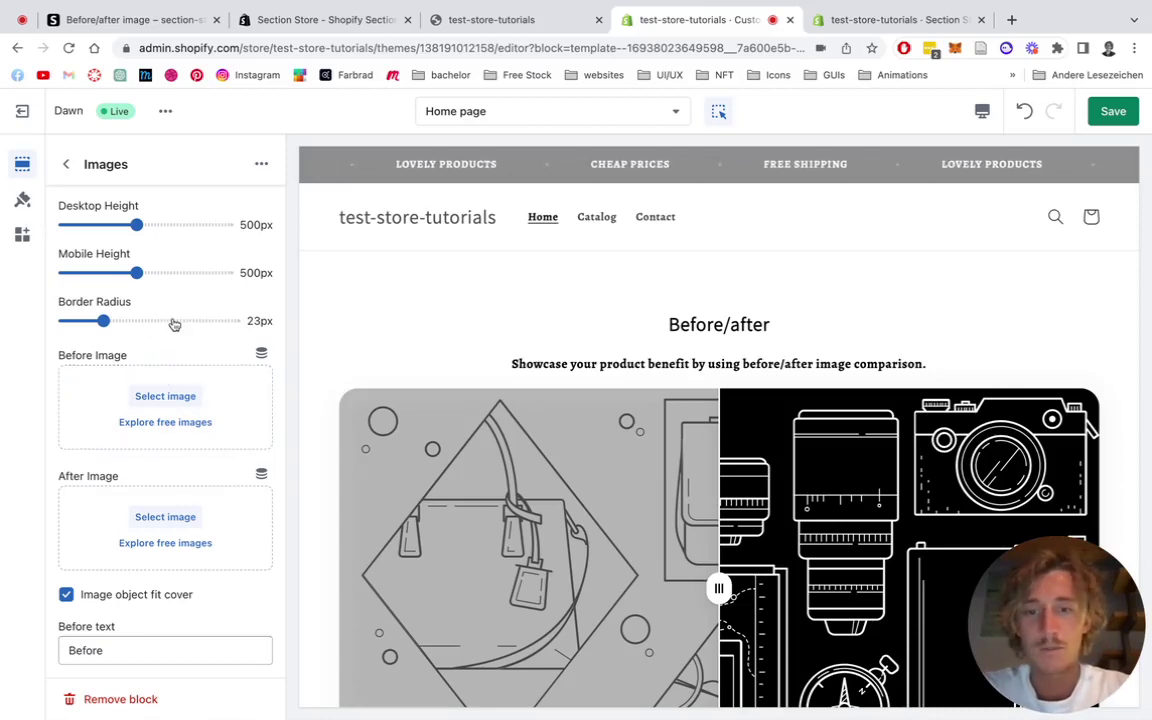
scroll(435, 411, down, 2)
scroll(435, 411, up, 1)
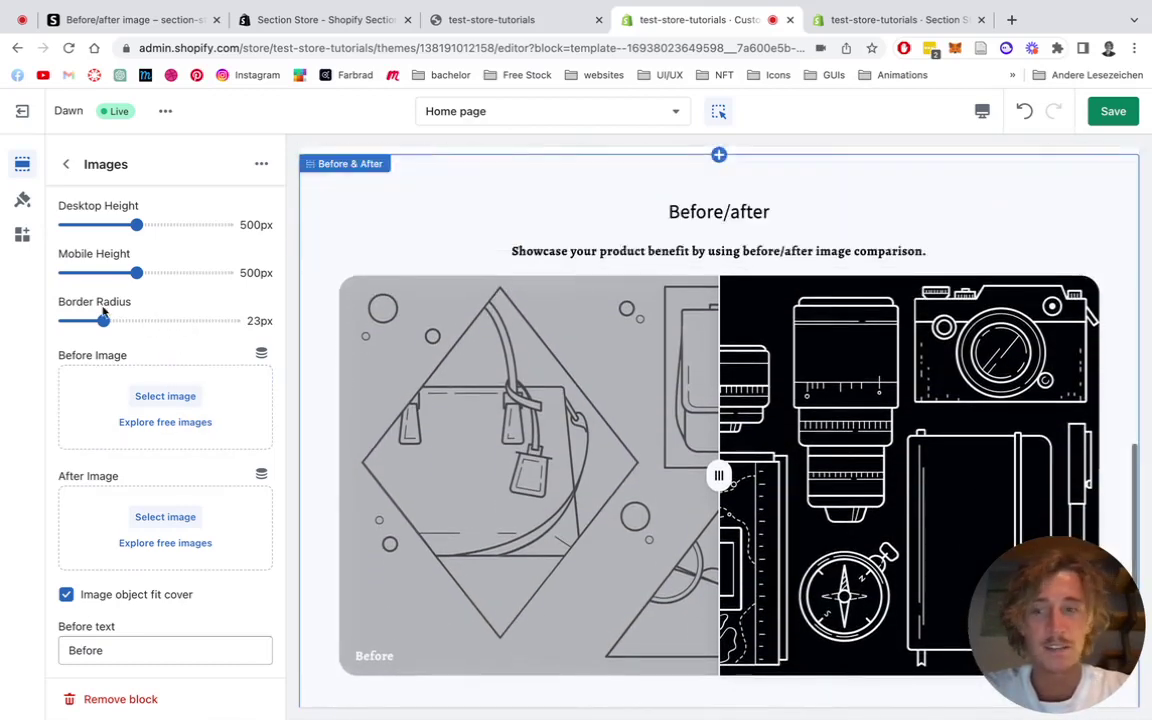
- Set the Before Image to the first portrait in the store library, Bildschirmfoto_2023-06-05_um_20.32.14
click(152, 404)
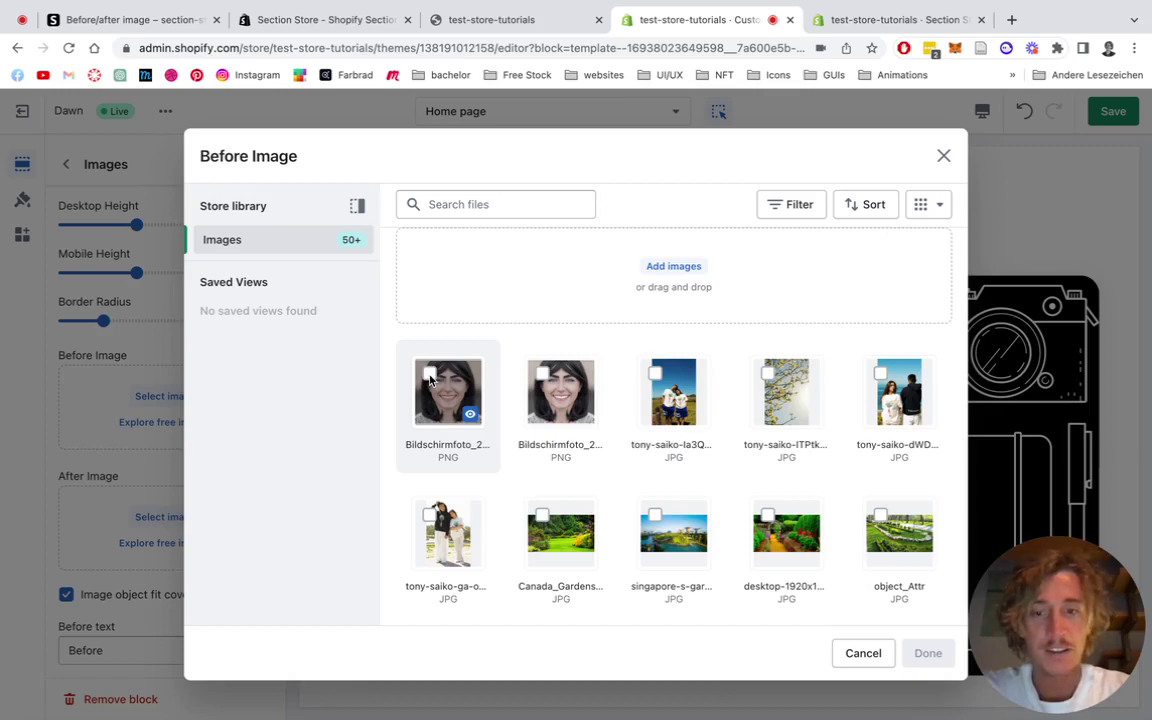
click(430, 378)
click(928, 653)
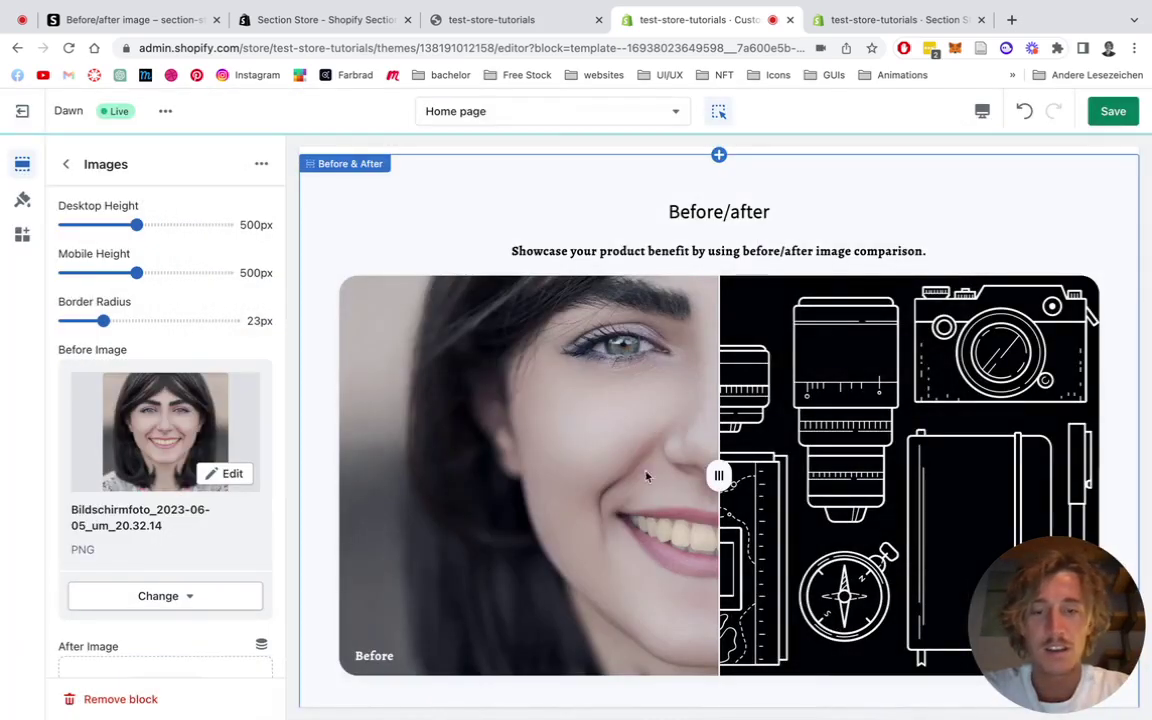
scroll(230, 500, down, 4)
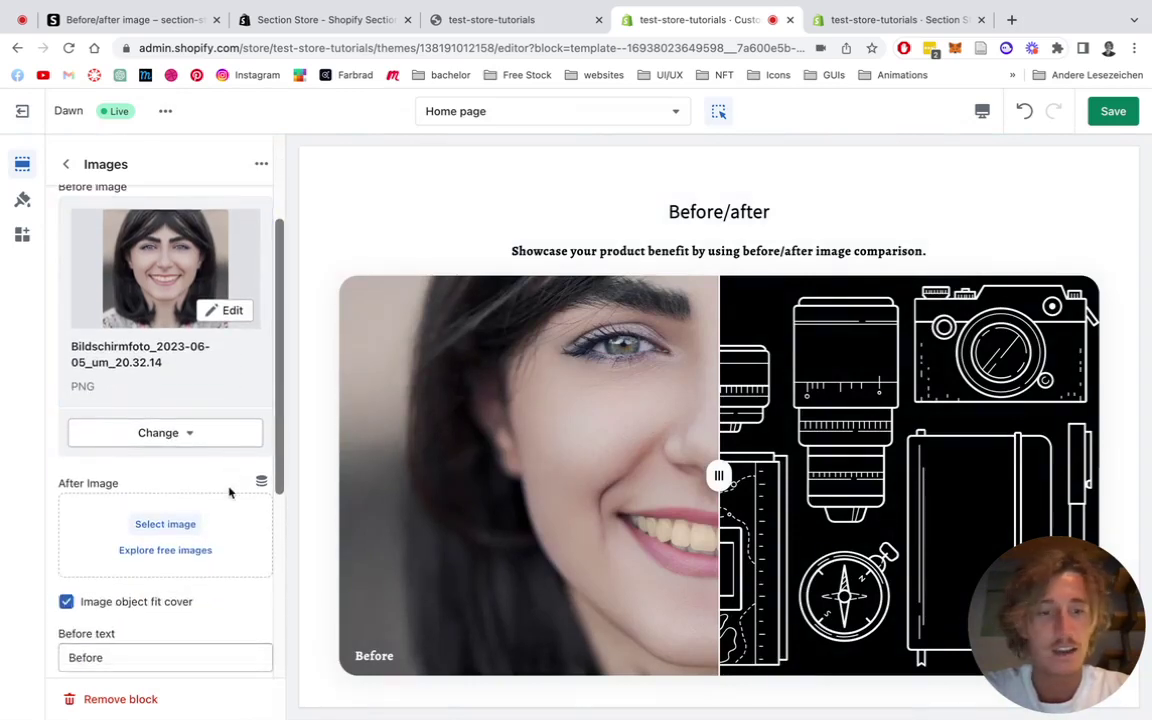
- Set the After Image to the second portrait in the store library, Bildschirmfoto_2023-06-05_um_20.32.02, and save the theme changes
click(146, 489)
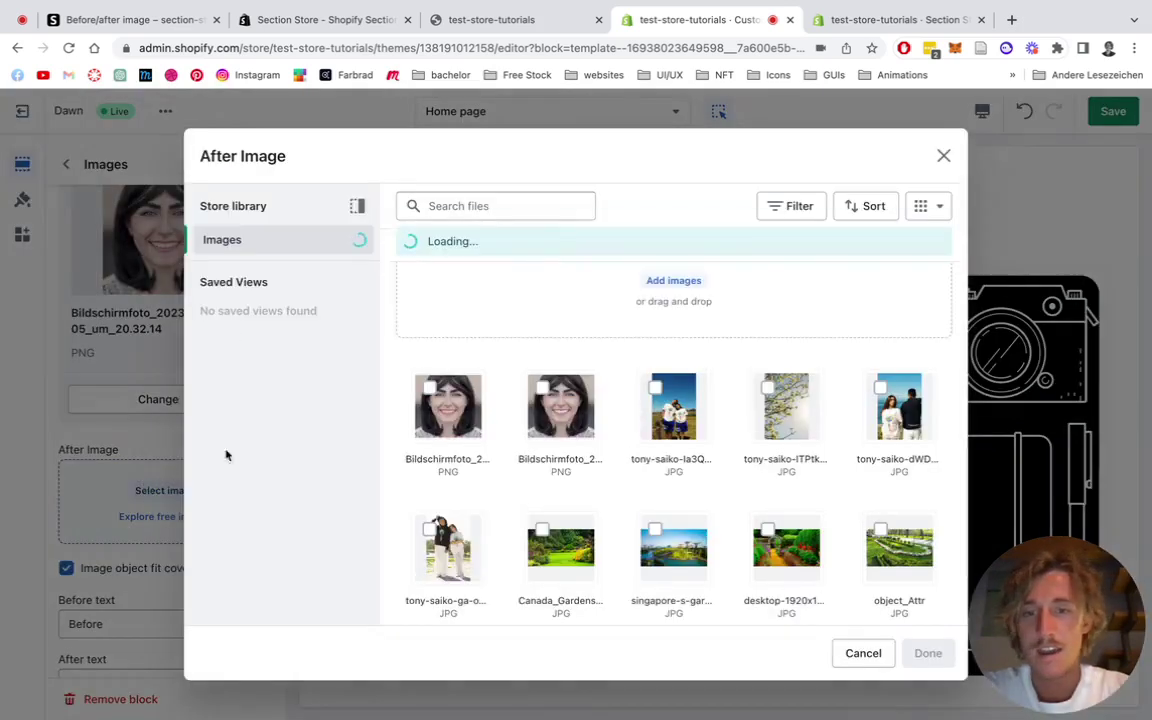
click(560, 405)
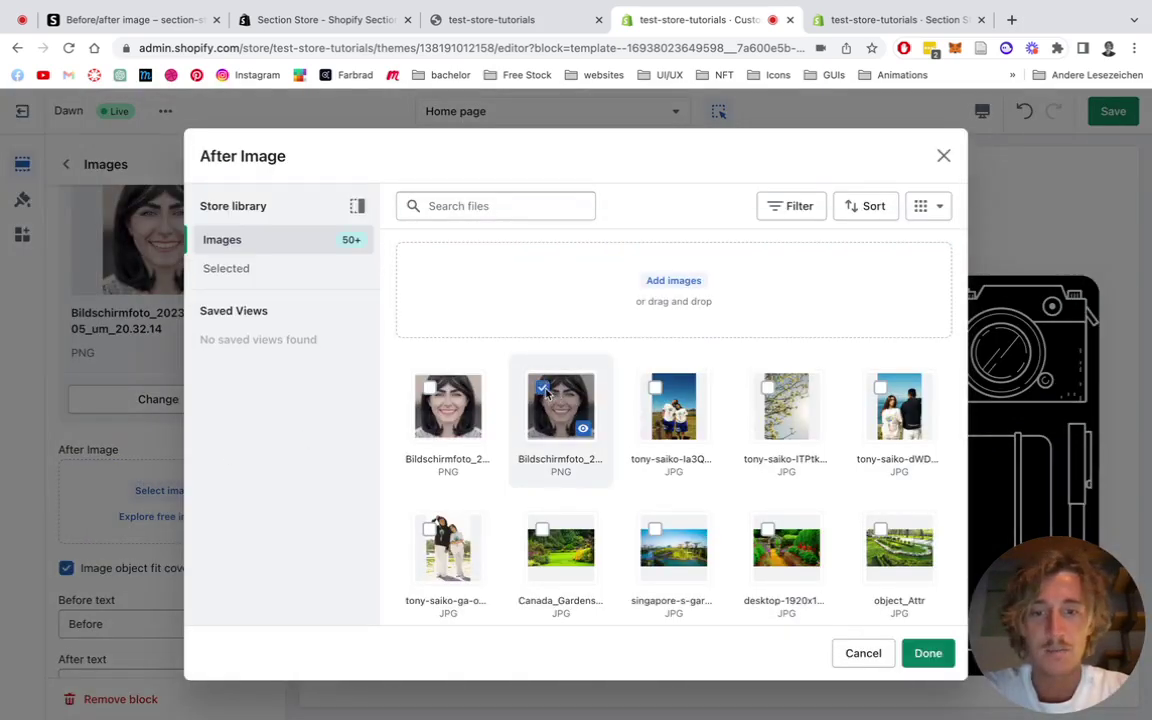
click(928, 653)
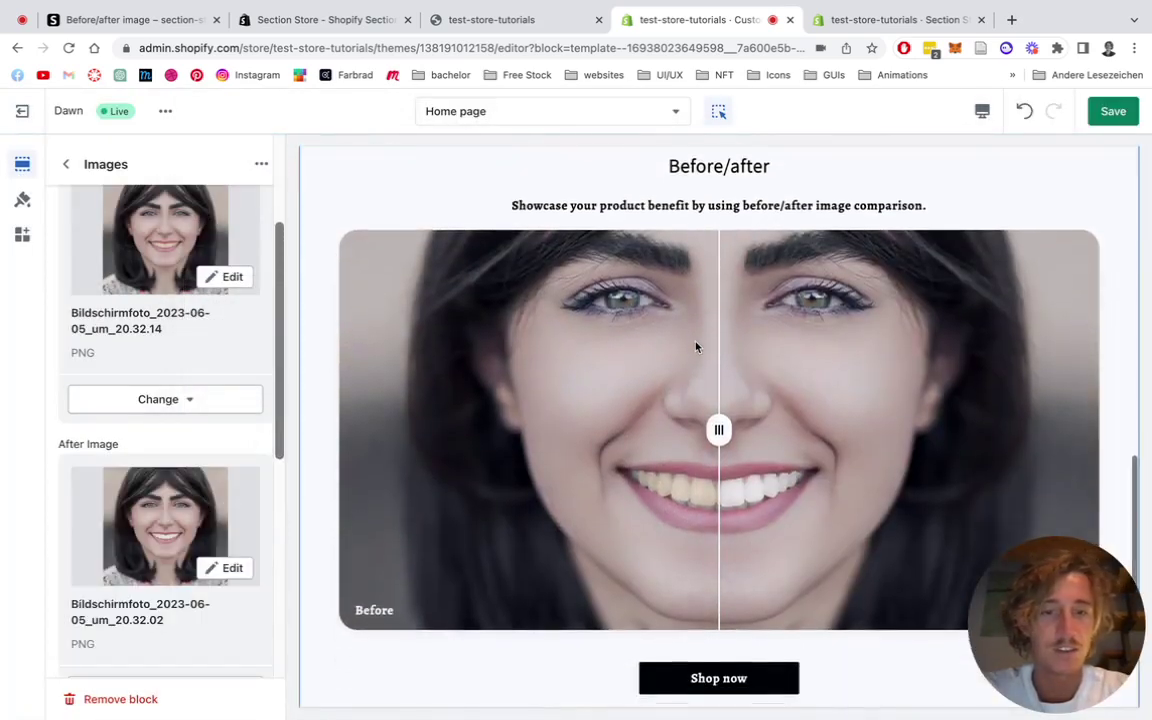
click(634, 428)
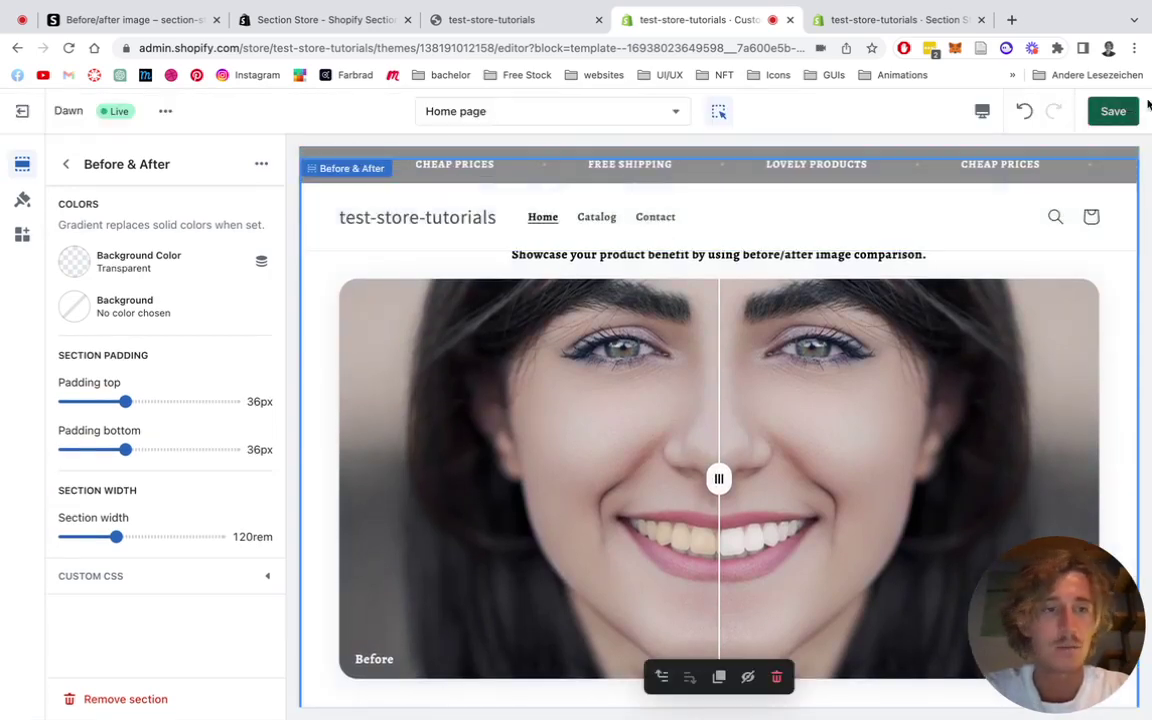
click(1120, 112)
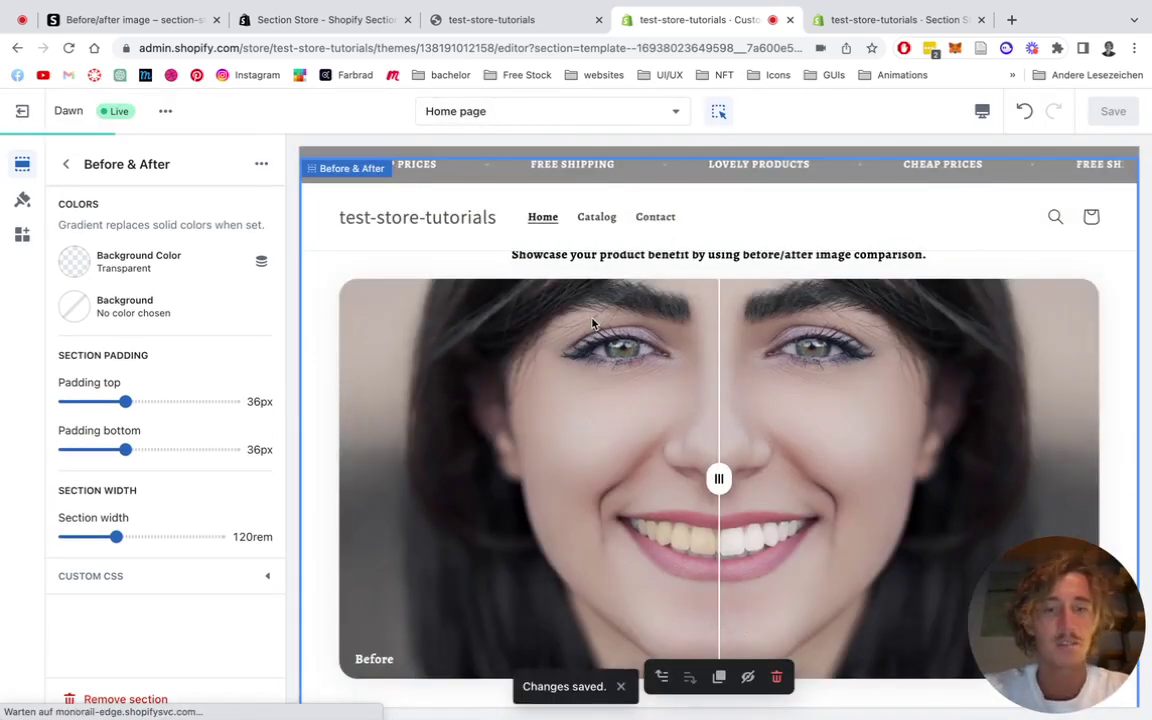
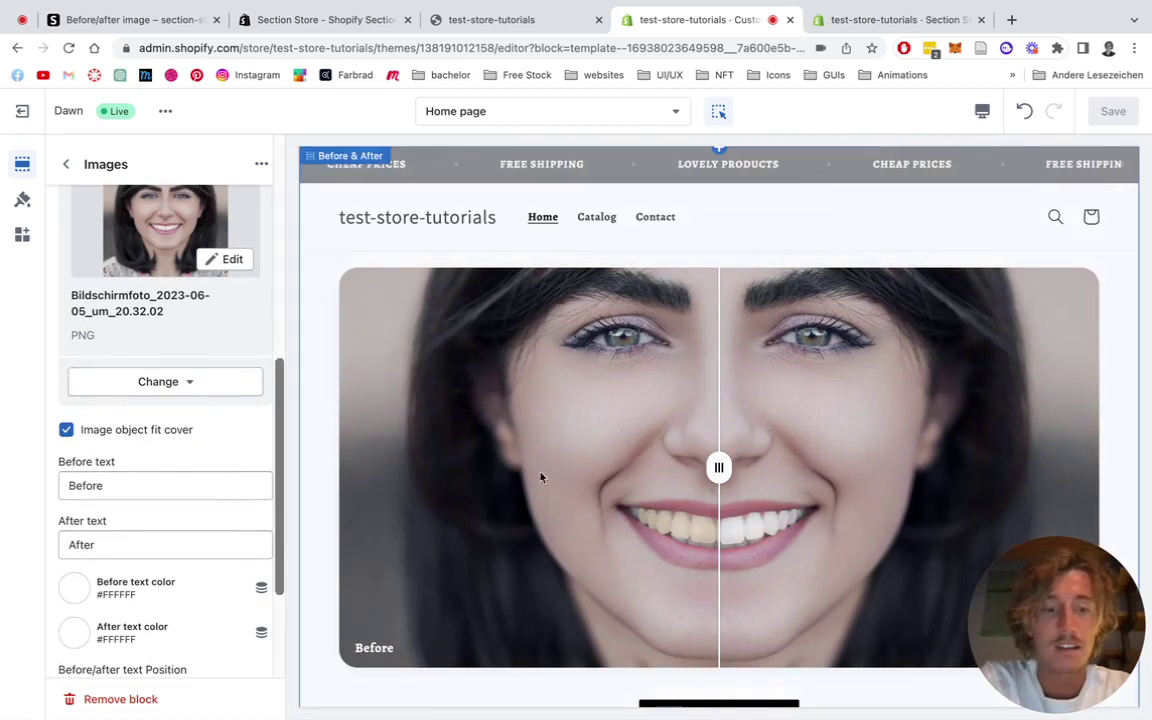
- Set the Images block's before text to "Before teeth whitening" and its after text to "After whitening"
click(117, 485)
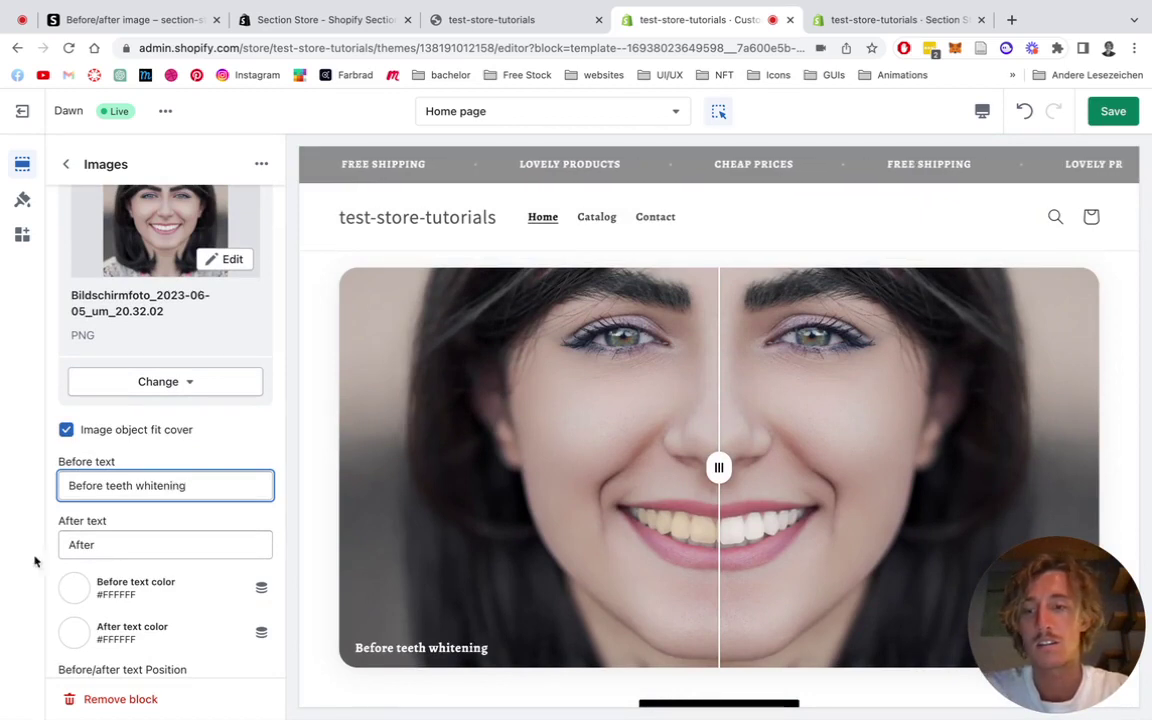
click(103, 546)
text(whiteni)
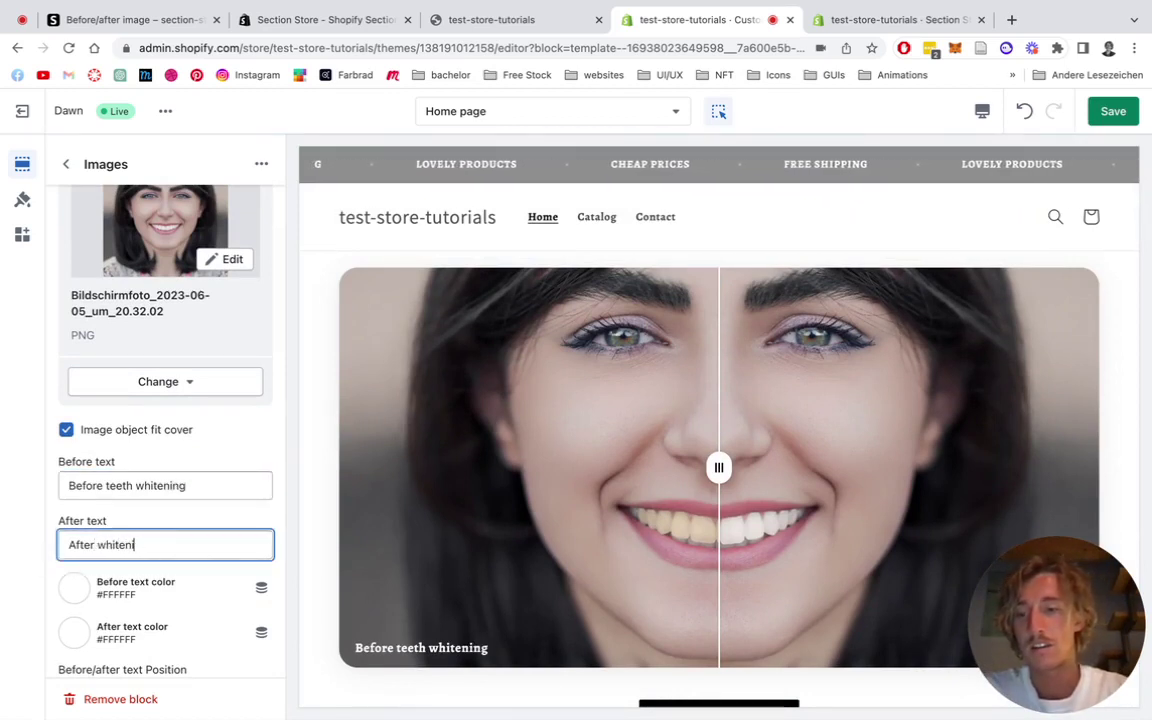
text(ng)
- Change the before text color of the Images block to the light yellow #FFE576
scroll(226, 465, down, 2)
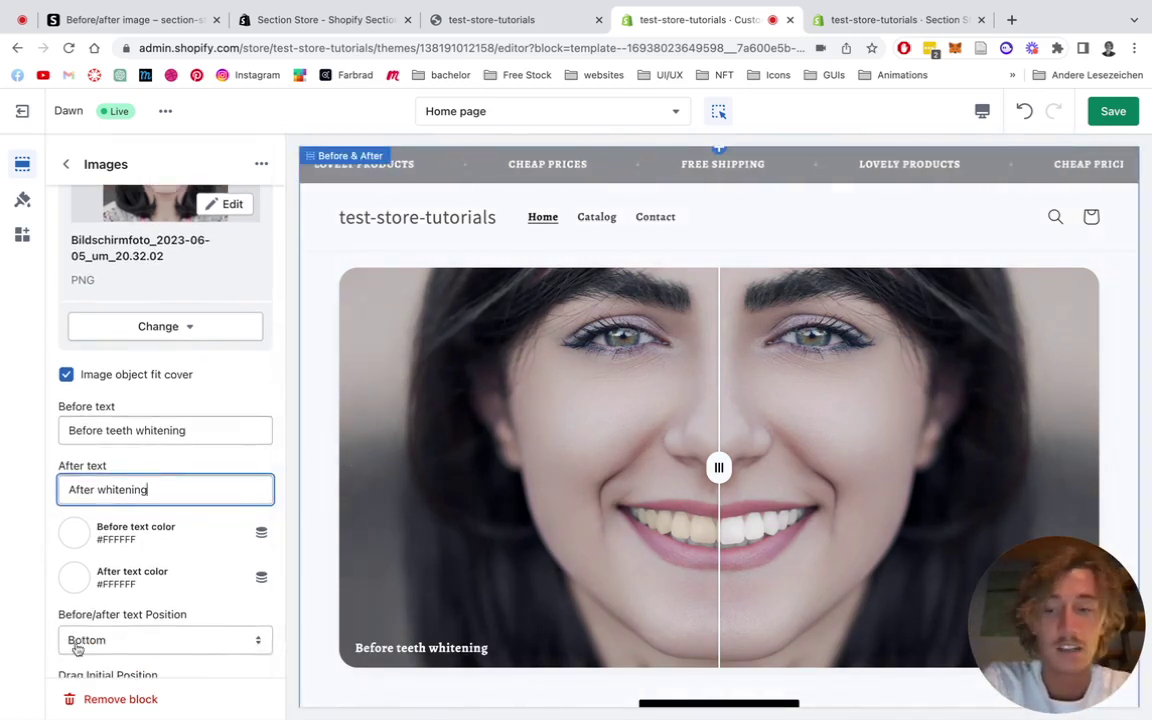
click(75, 533)
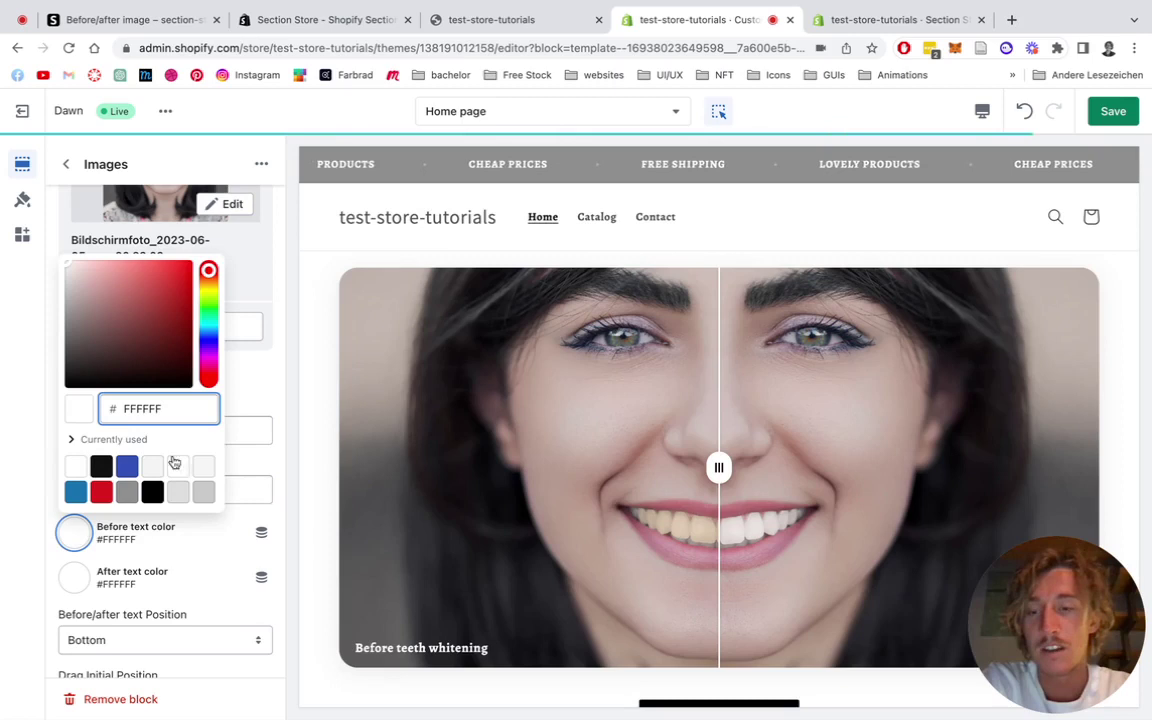
click(210, 289)
drag(121, 265, 135, 258)
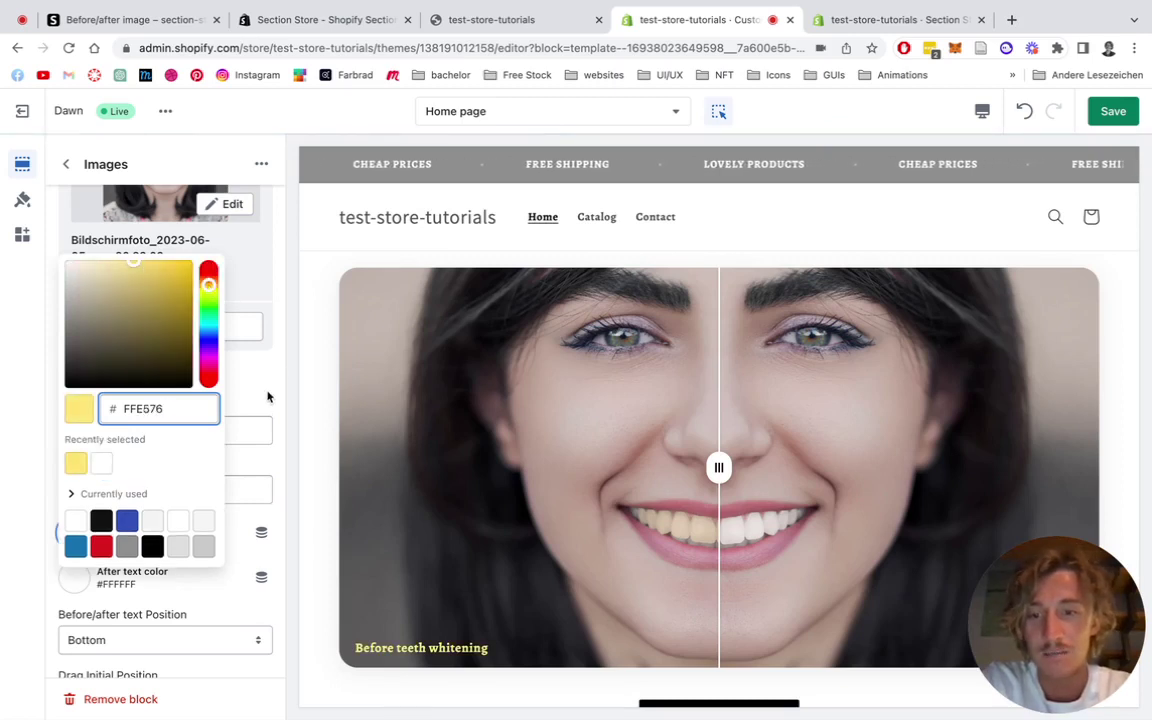
click(251, 319)
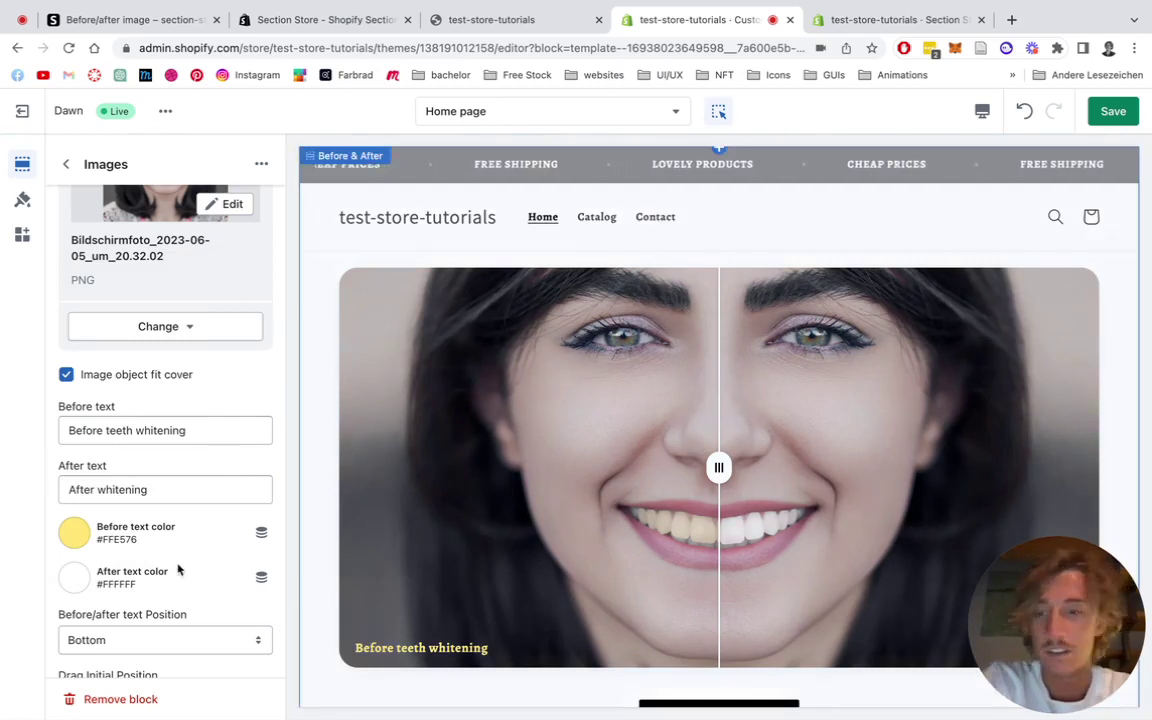
- Set the before/after text position of the Images block to Top
scroll(180, 570, down, 3)
click(116, 513)
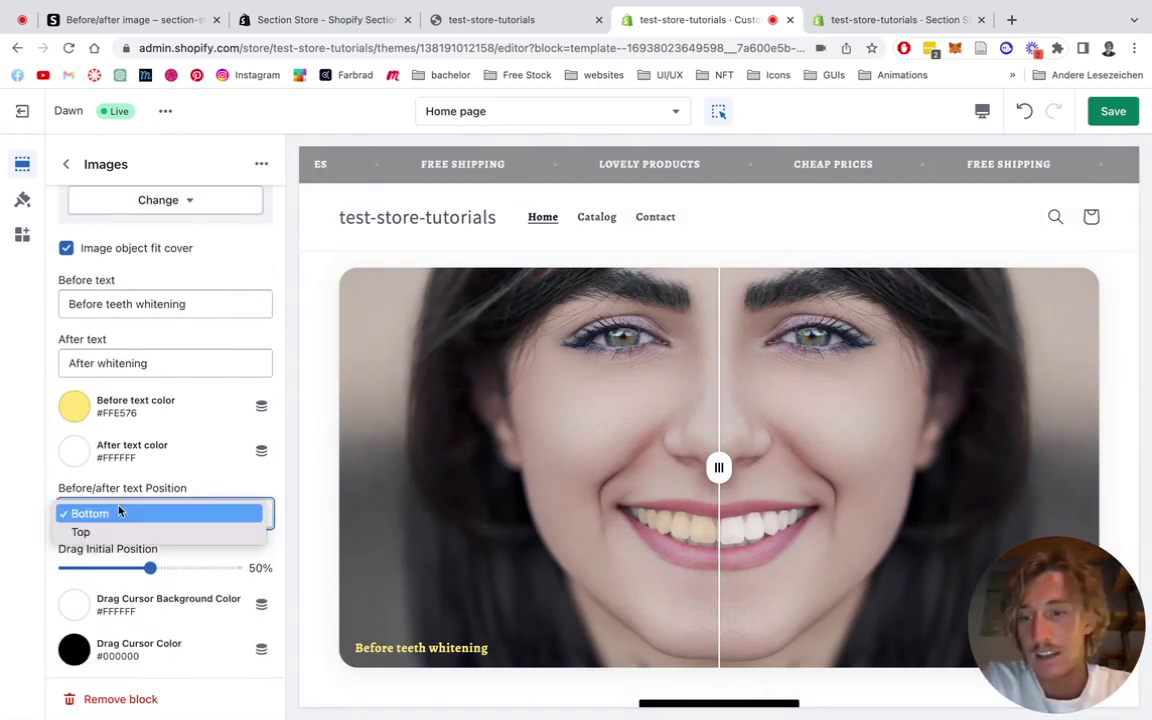
click(575, 272)
key(t)
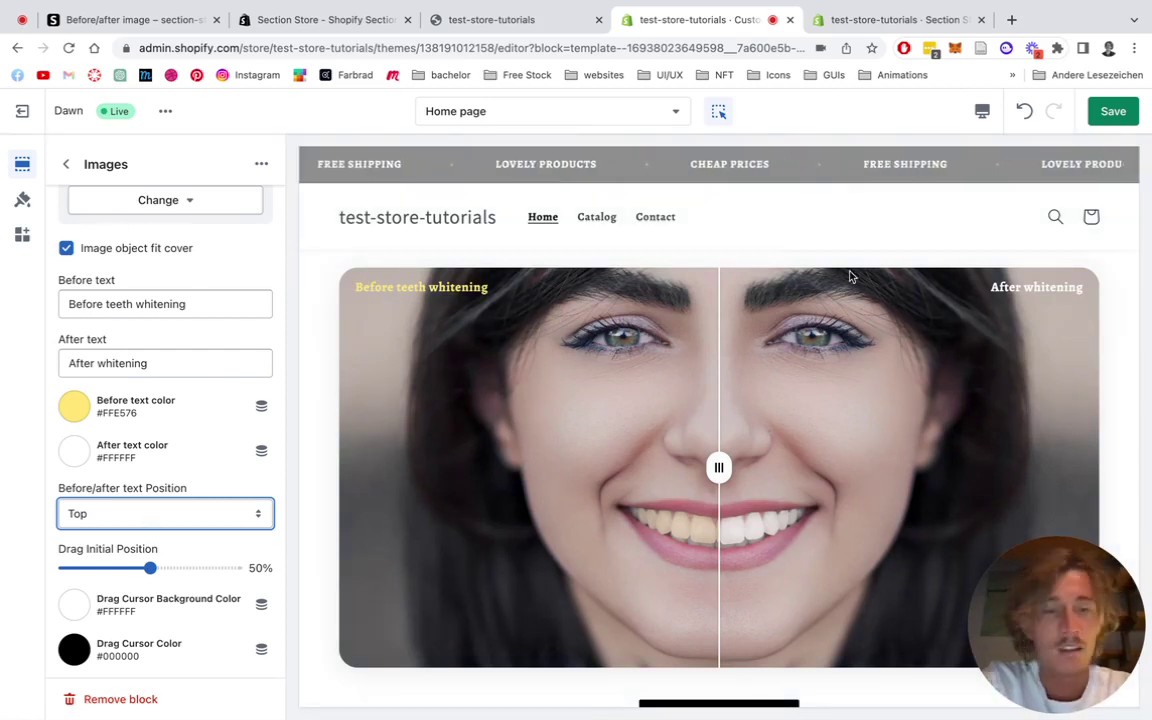
- Try #B68484 as the drag cursor background color and return it to white #FFFFFF
scroll(241, 541, down, 1)
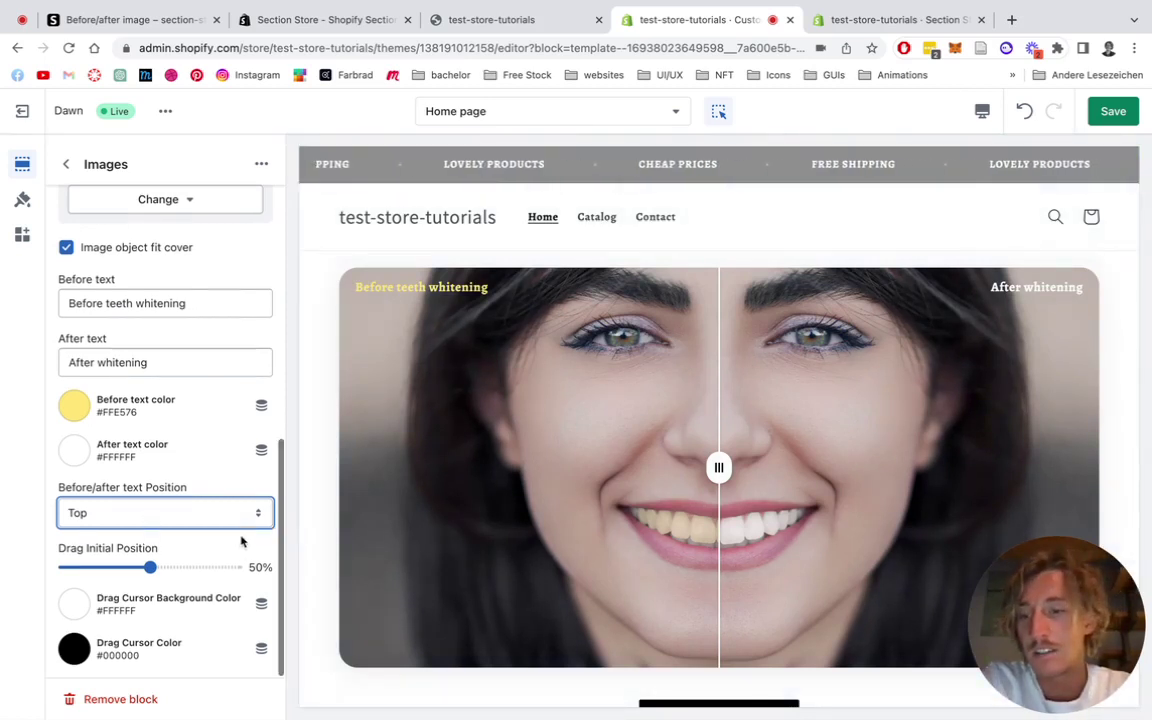
click(74, 603)
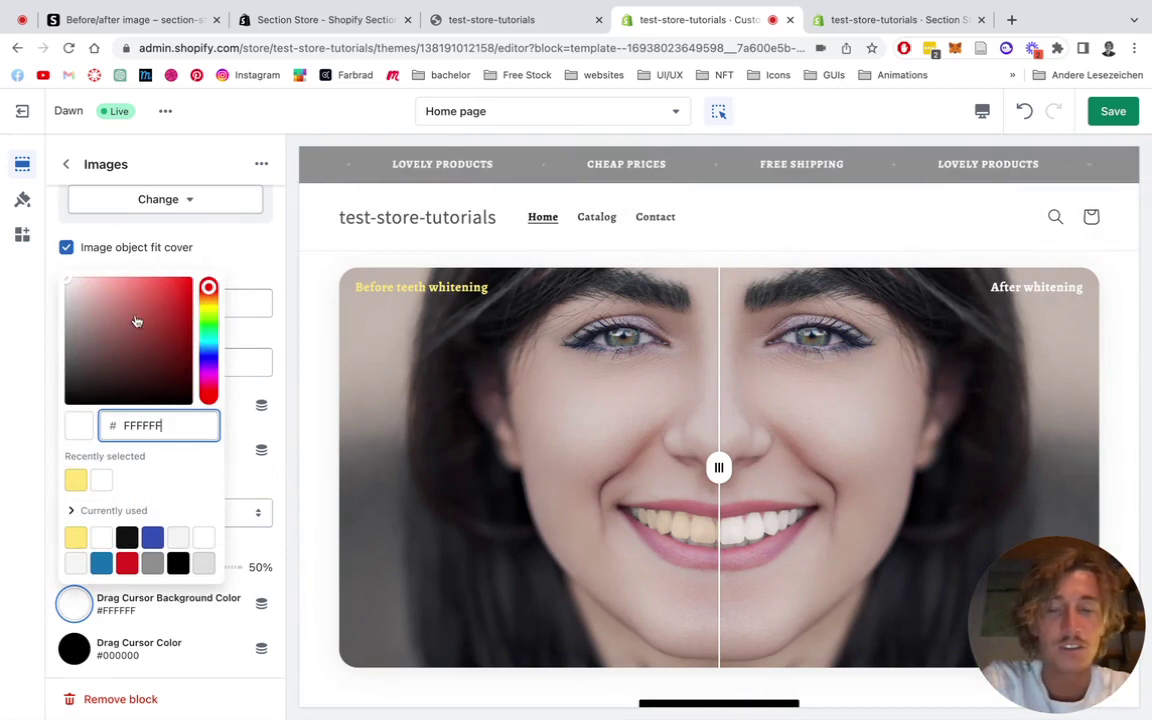
drag(69, 334, 100, 317)
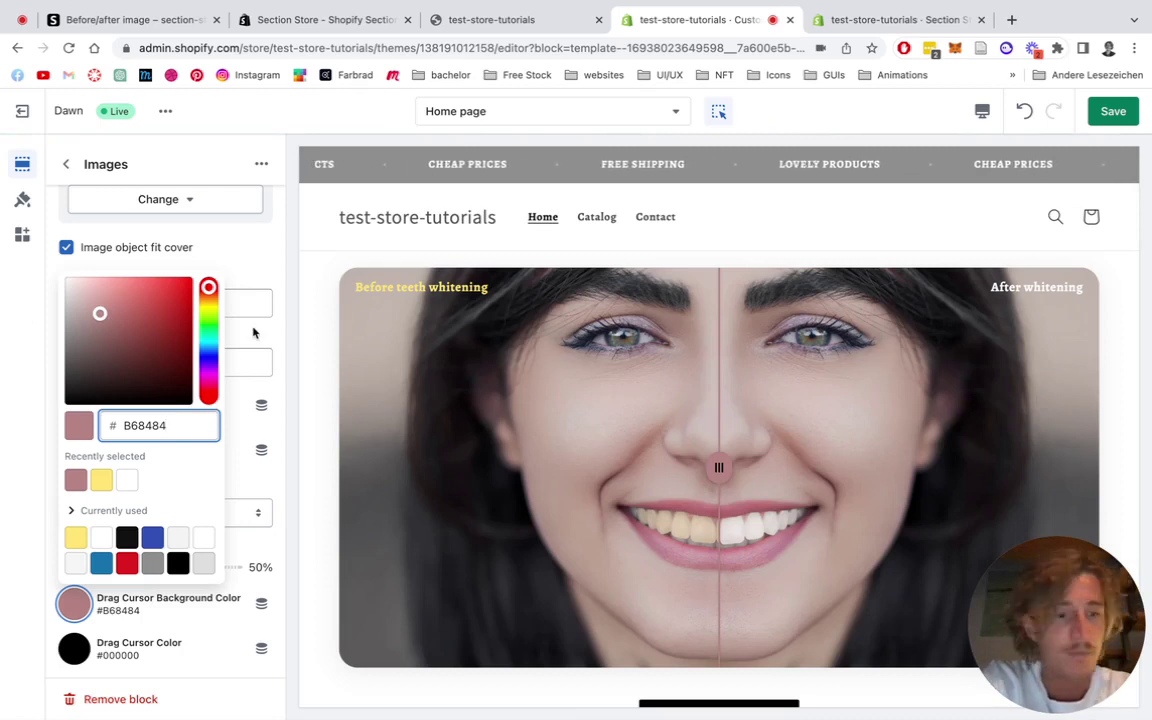
drag(100, 313, 62, 272)
click(62, 272)
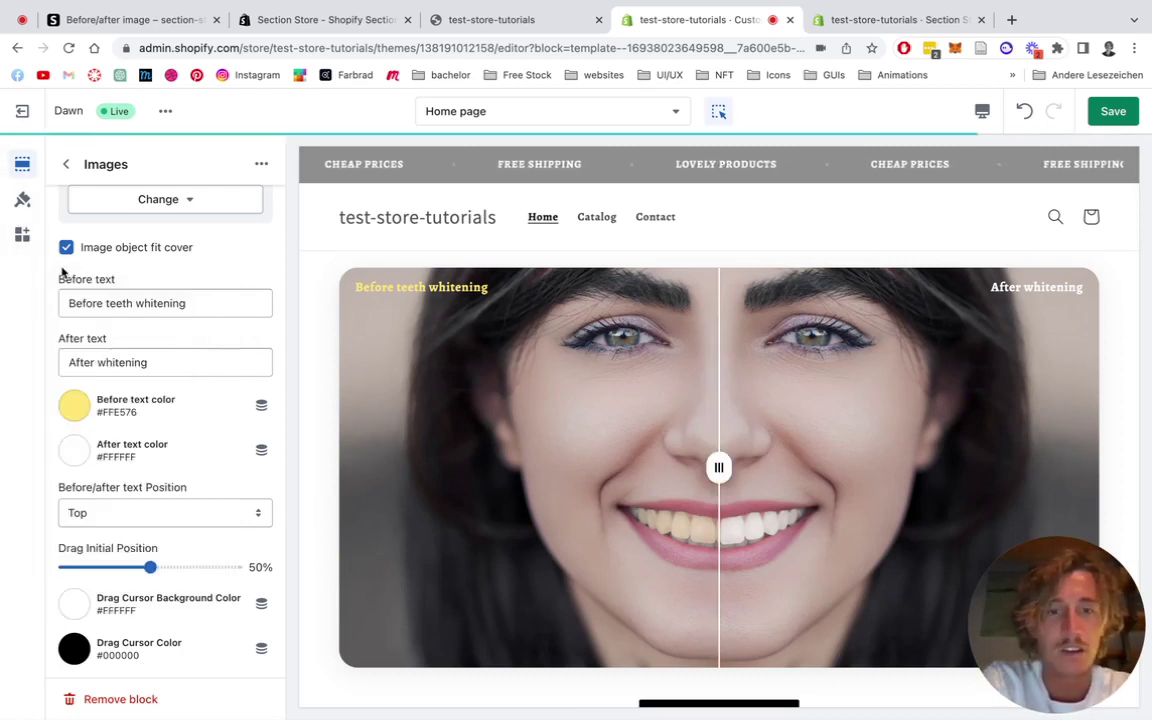
- Change the drag cursor color of the Images block to the red #ED0101
click(75, 650)
drag(123, 395, 193, 333)
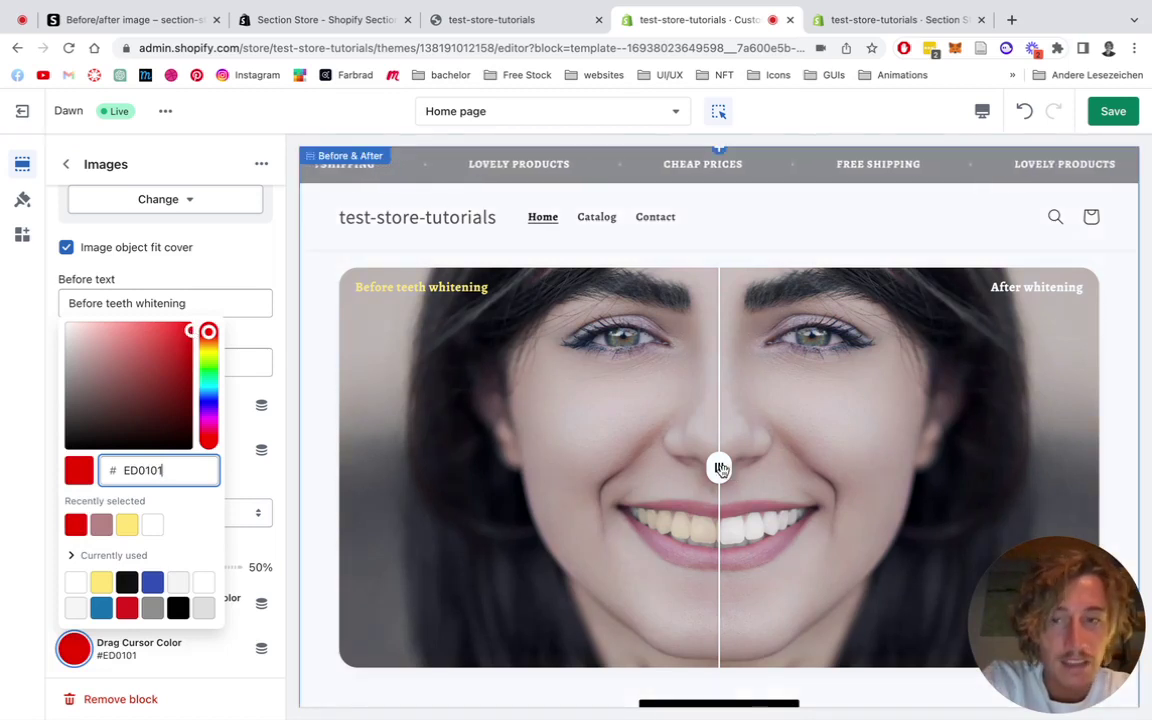
click(275, 385)
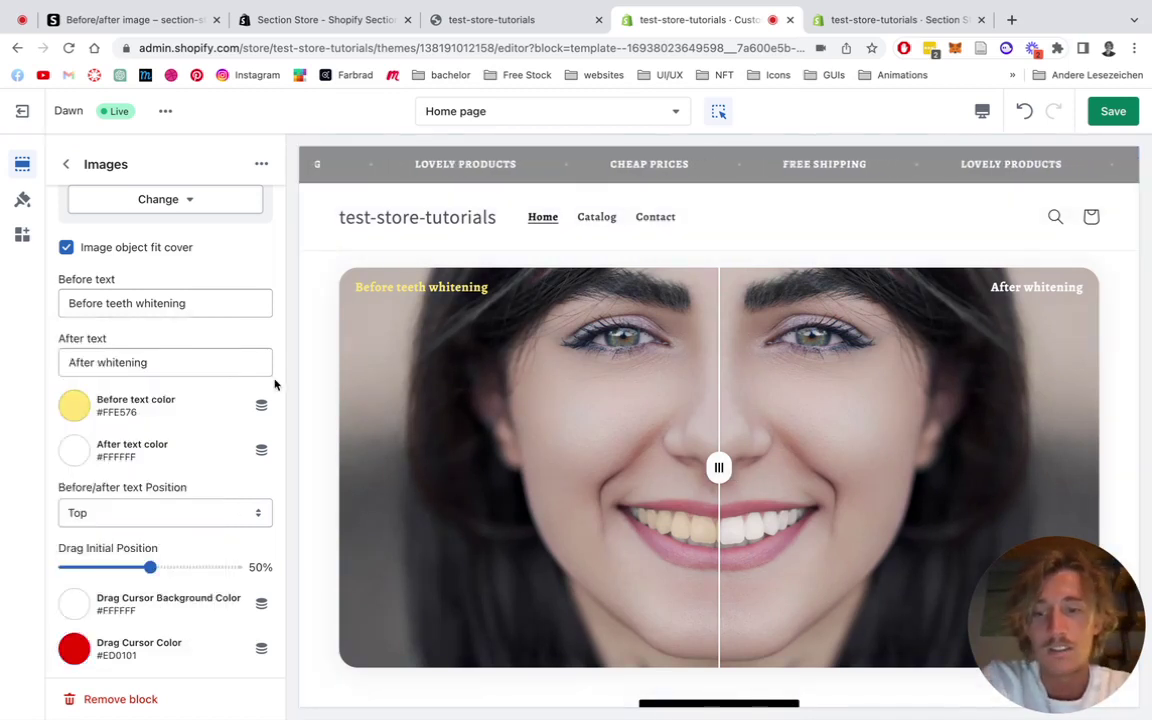
- Add the subheading "this is an example" to the Before/after text block of the Before & After section
scroll(275, 385, up, 3)
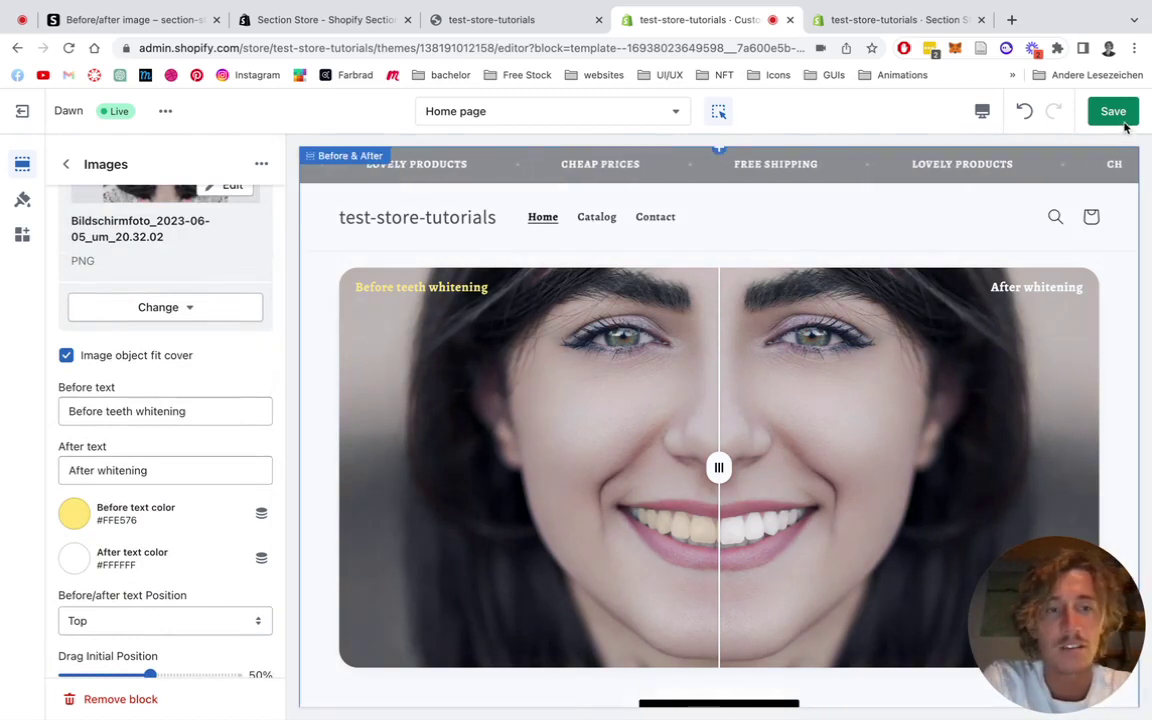
click(67, 163)
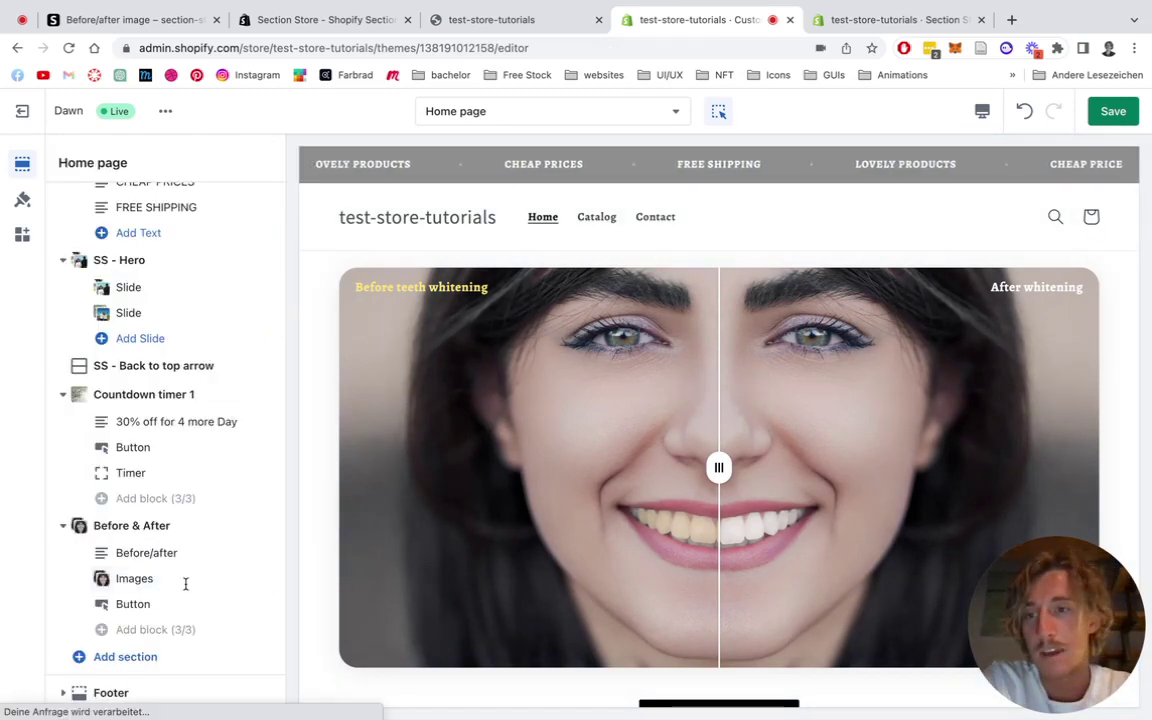
click(141, 555)
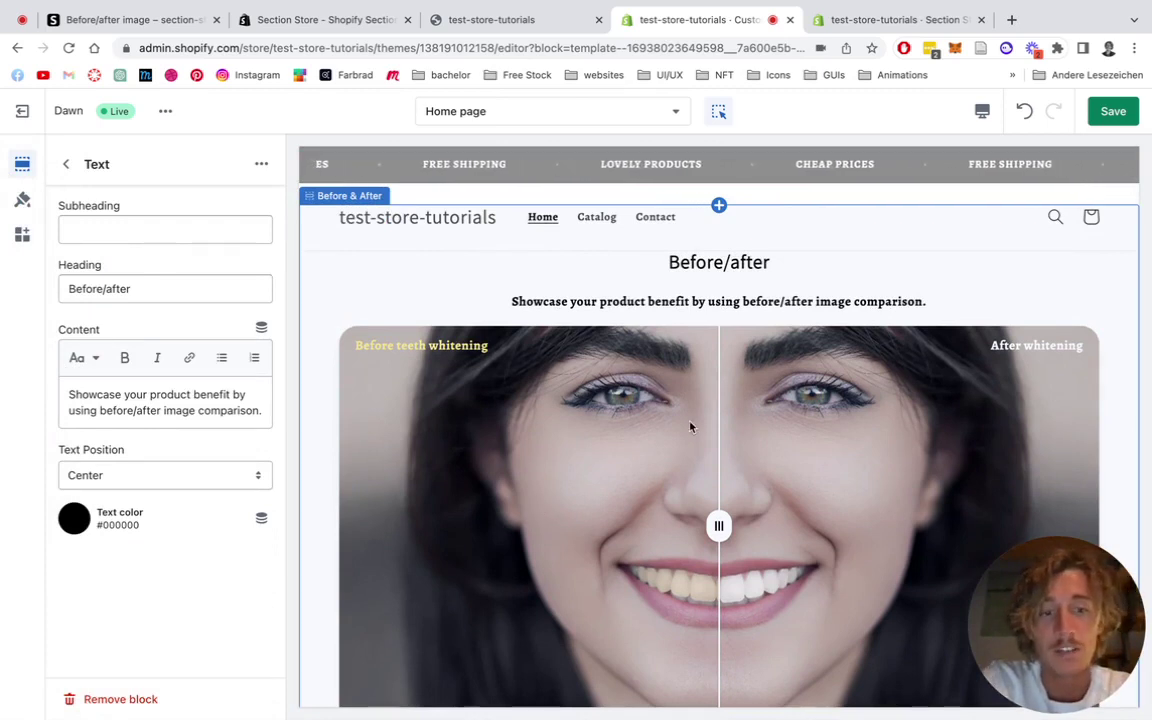
scroll(689, 425, up, 1)
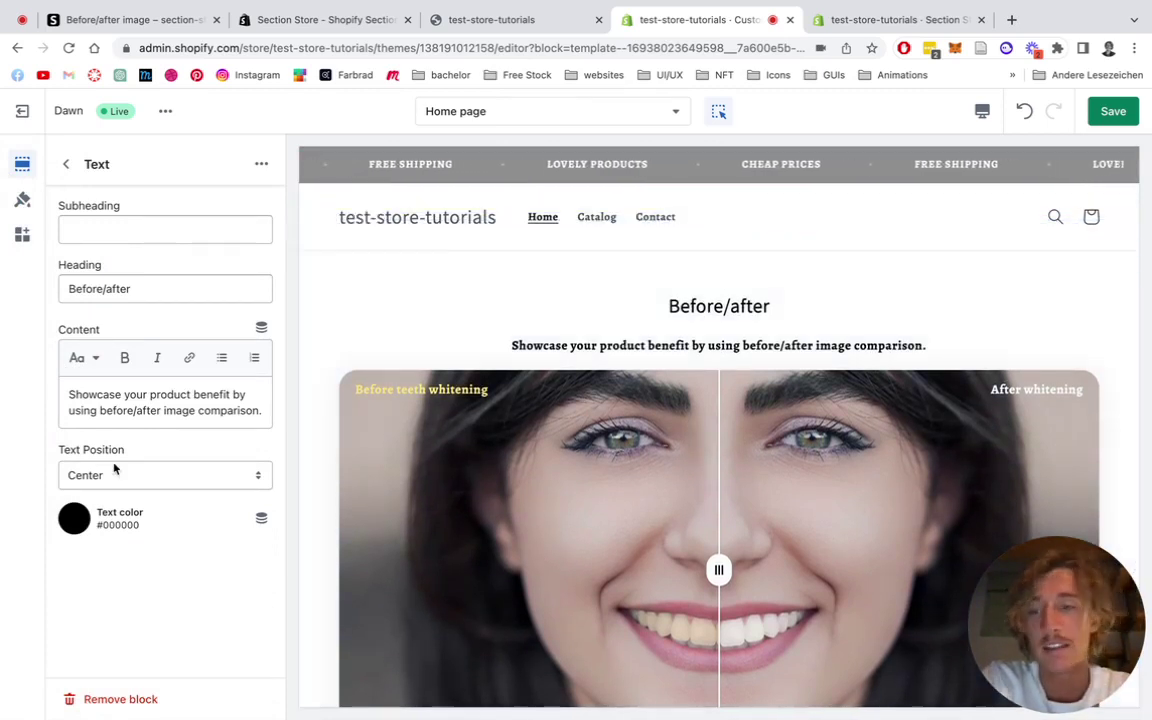
click(138, 224)
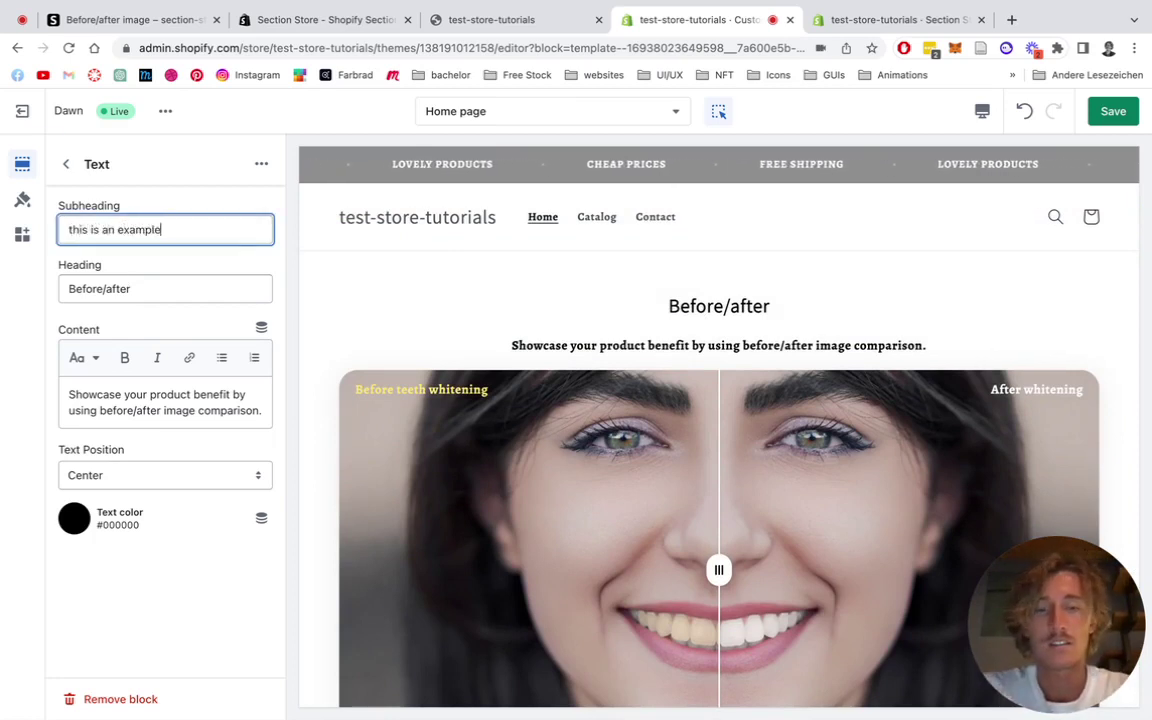
scroll(742, 305, up, 1)
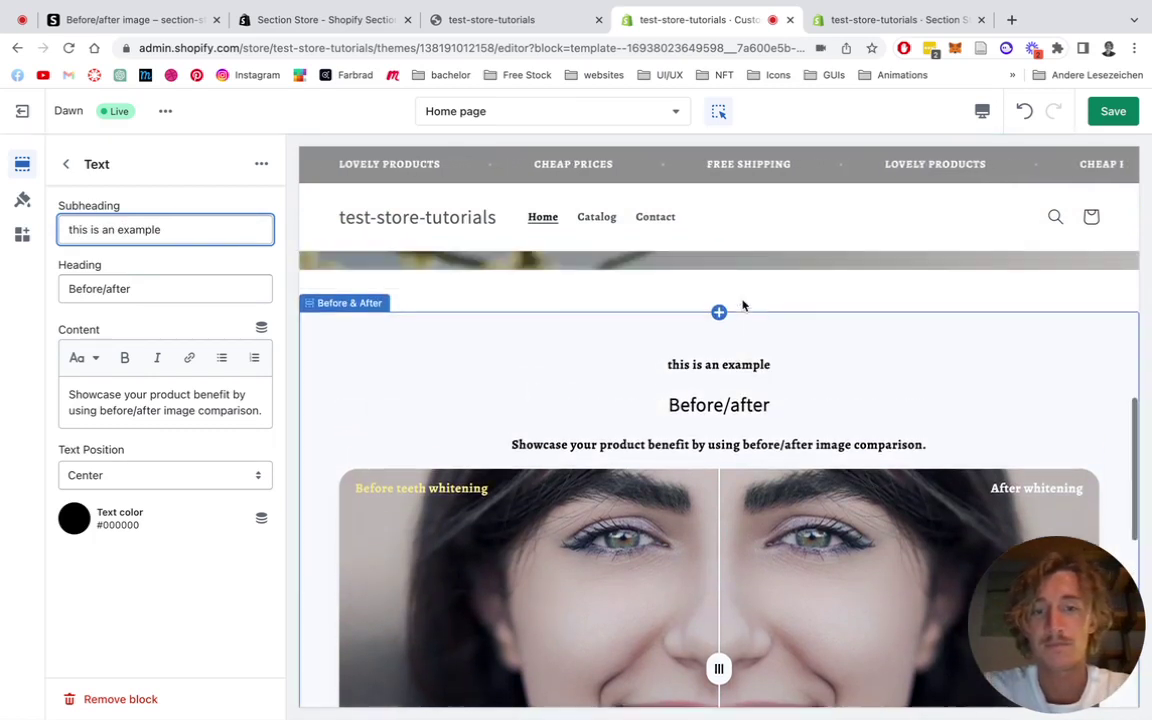
- Change the text color of the Before/after text block to the recently selected #B68484
click(146, 293)
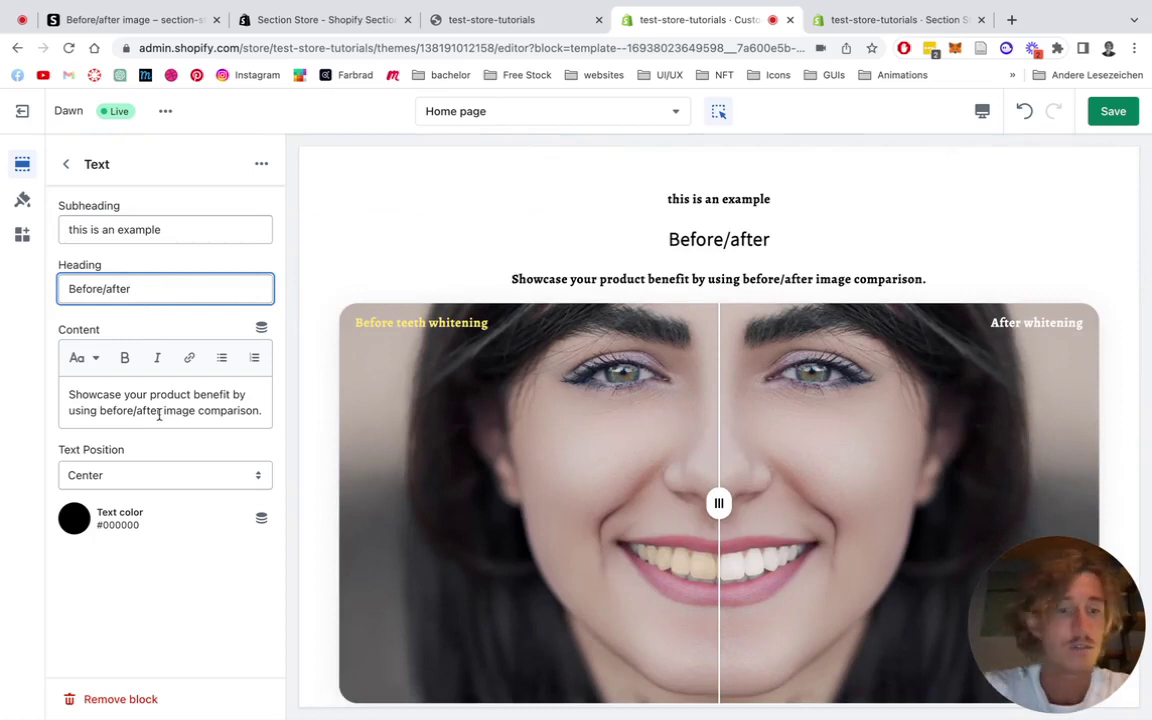
click(64, 527)
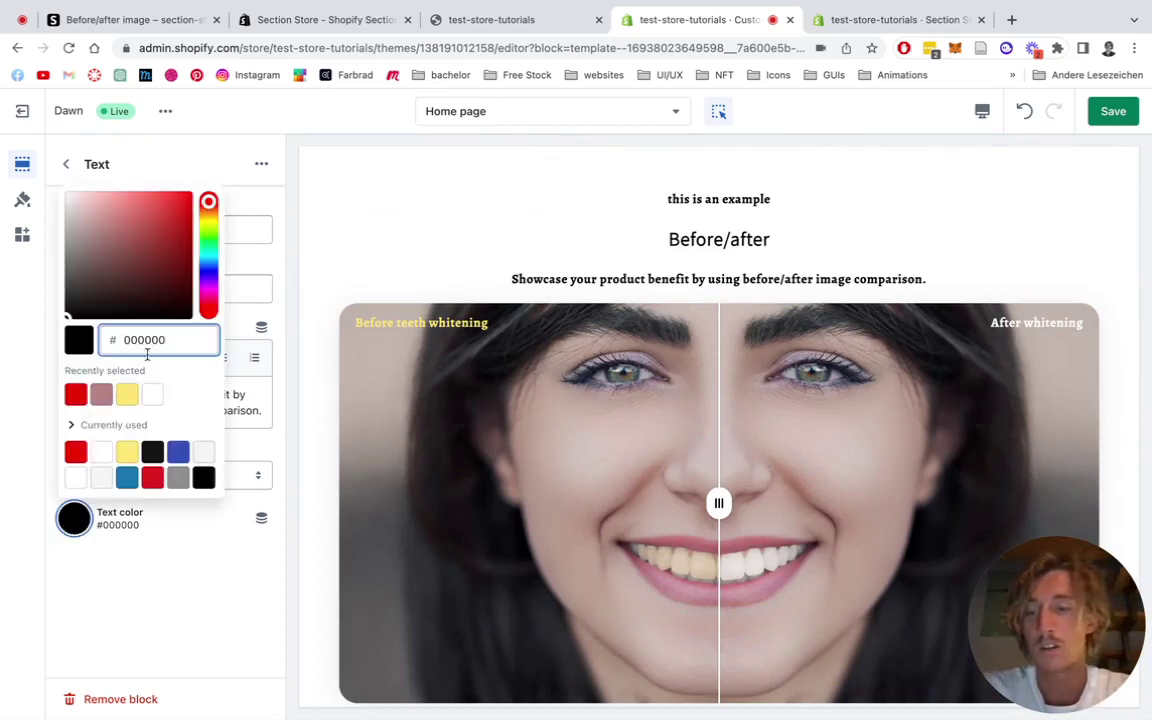
click(101, 394)
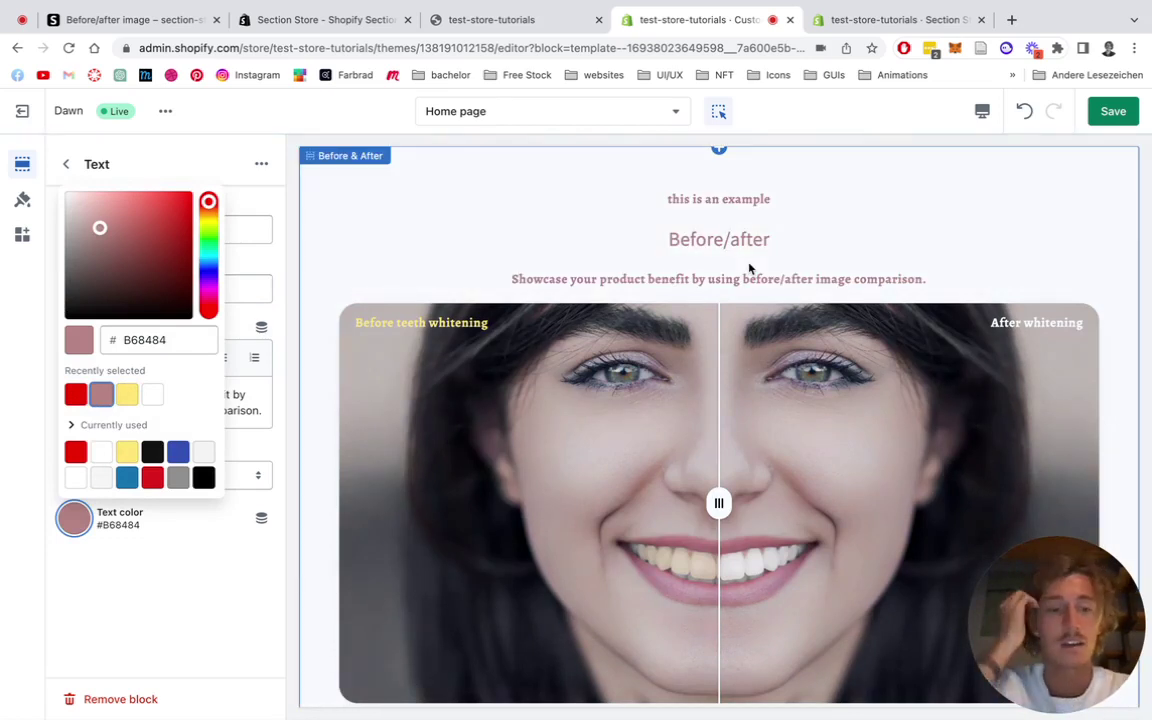
click(172, 560)
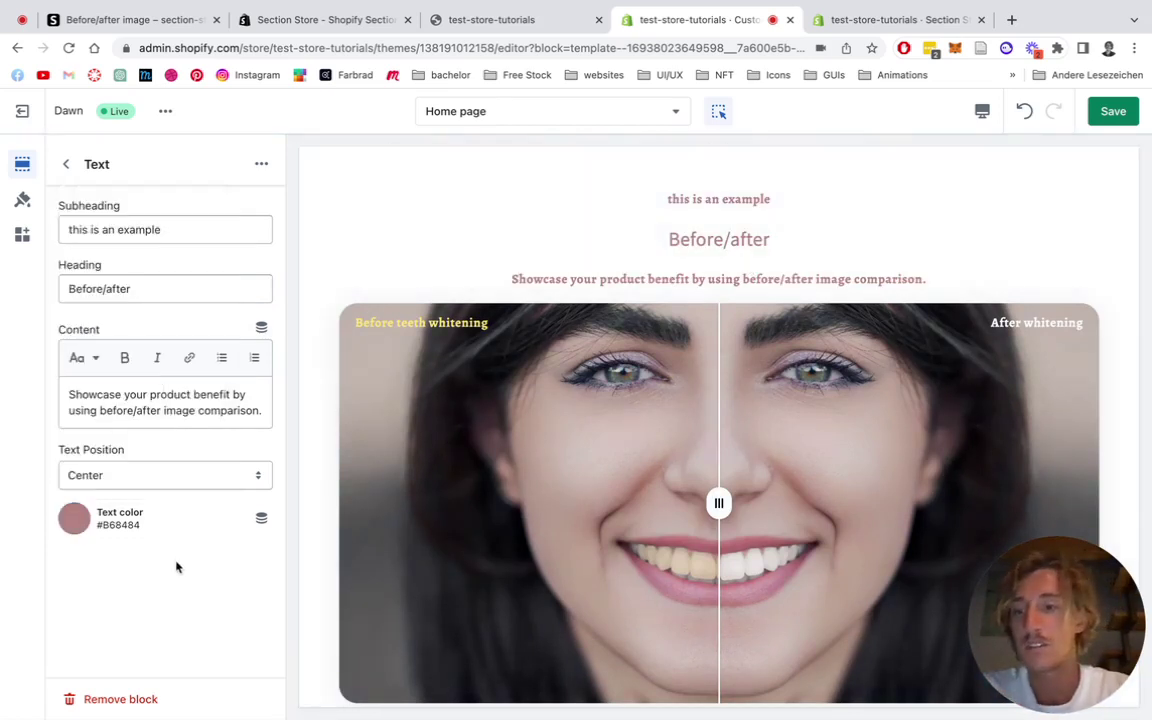
- Change the link text of the Before & After section's Button block to "Get your whitener now"
click(67, 166)
scroll(558, 566, up, 5)
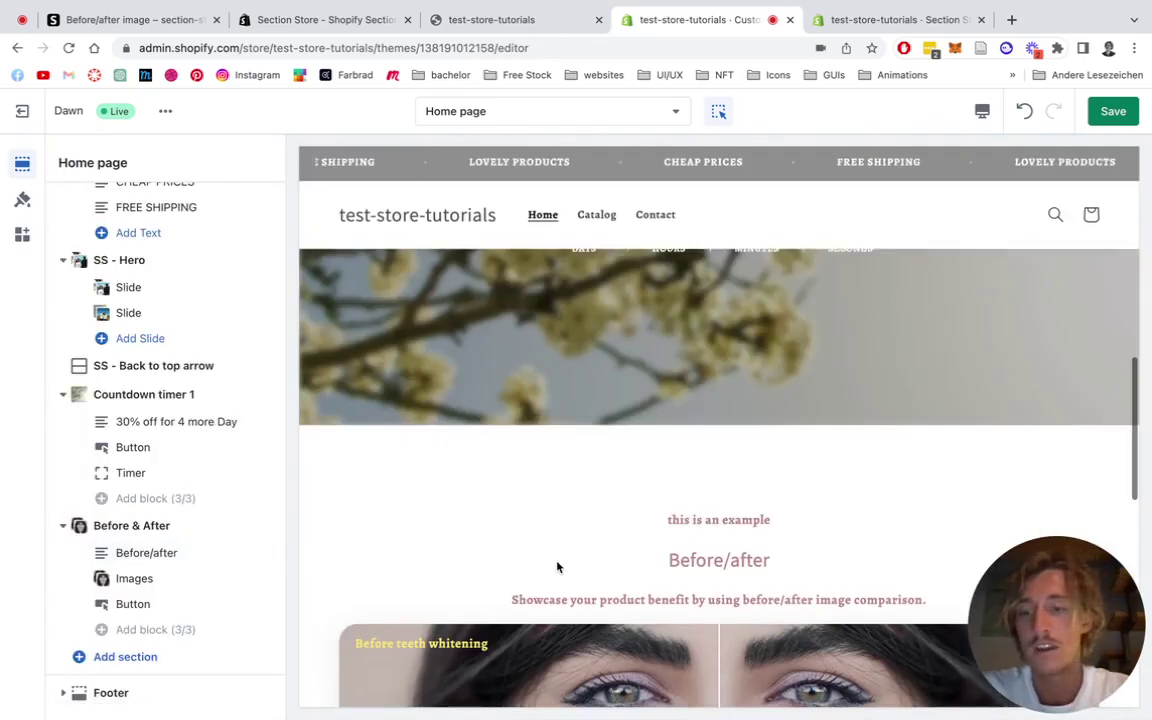
scroll(558, 566, up, 5)
scroll(558, 566, down, 10)
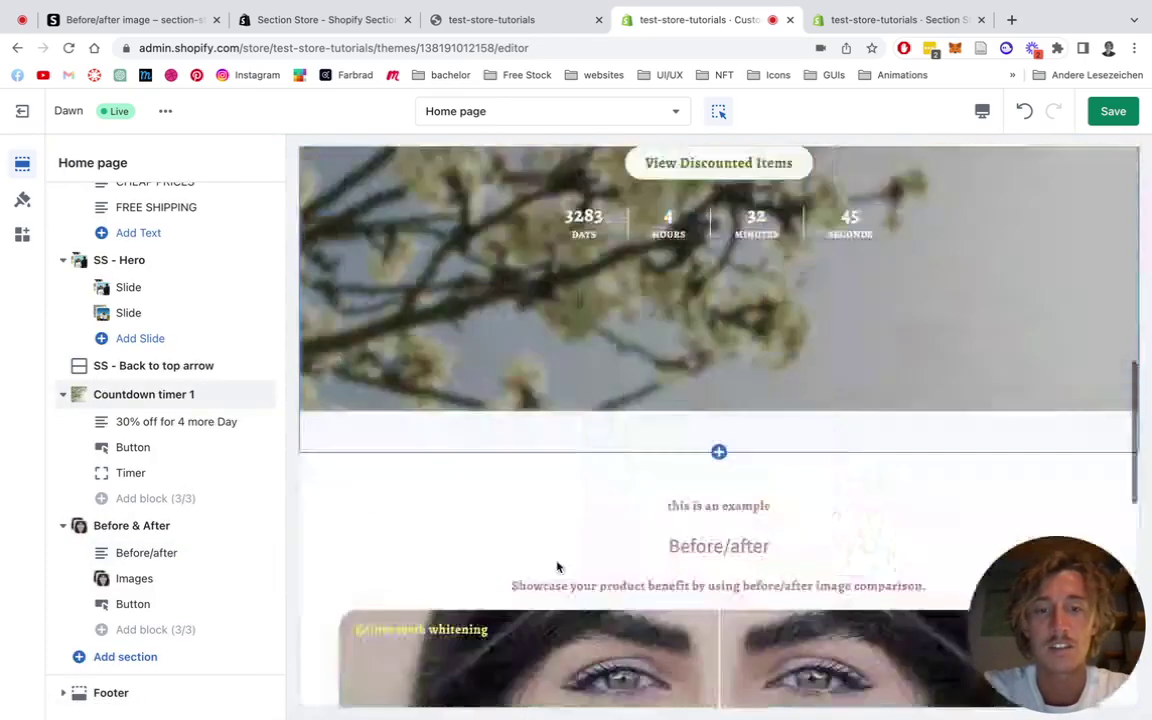
scroll(570, 563, down, 3)
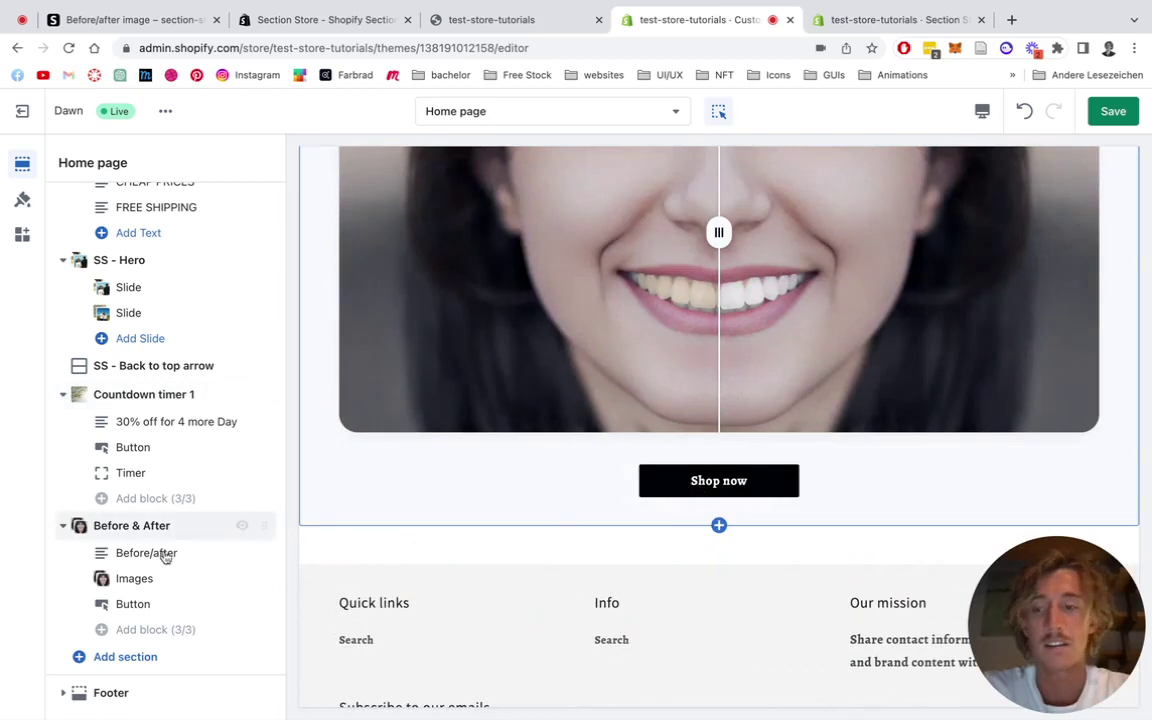
click(134, 606)
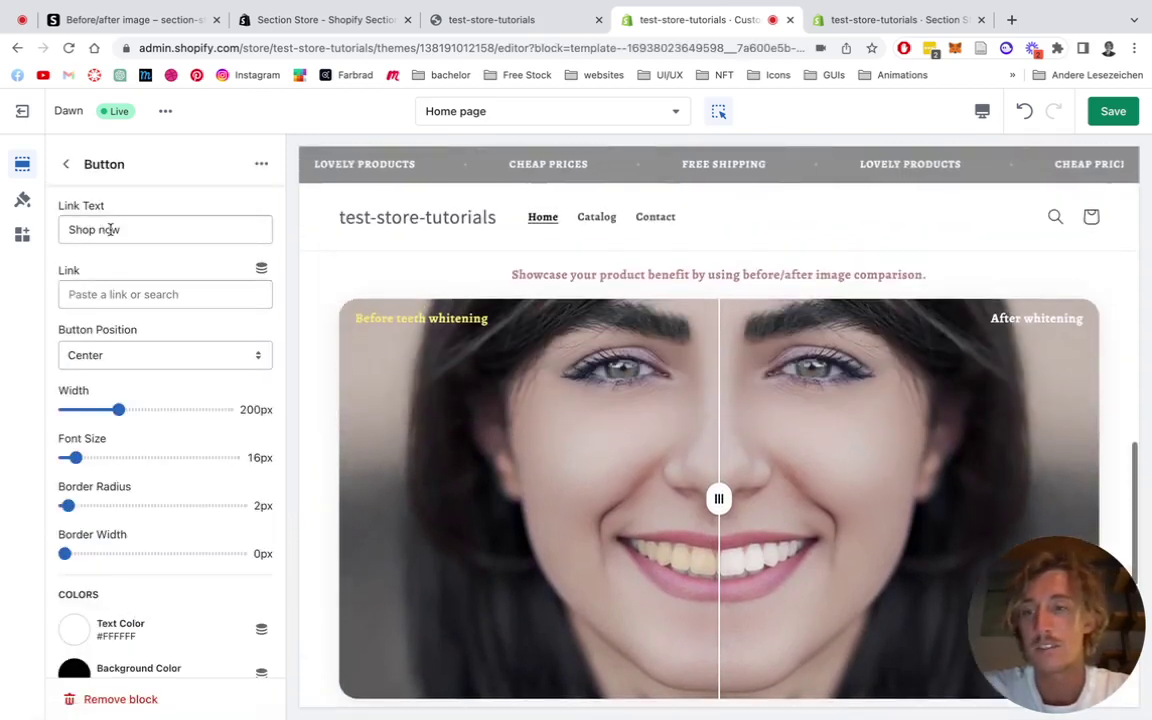
triple_click(129, 226)
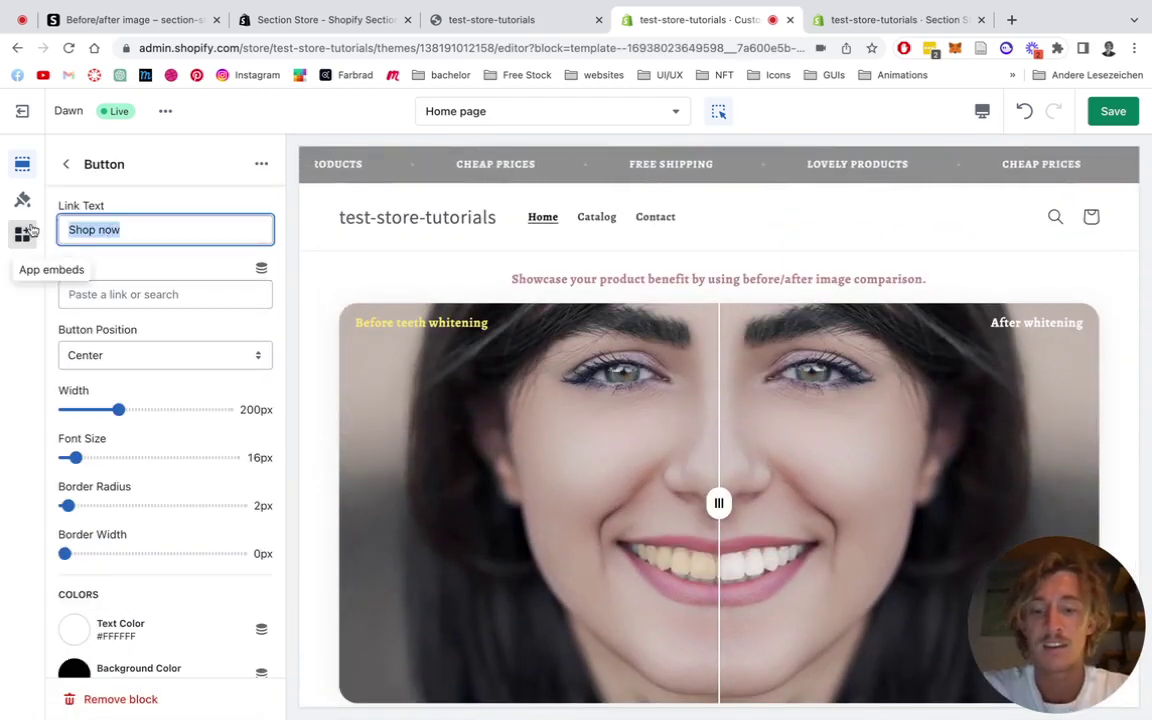
text(Get your whi)
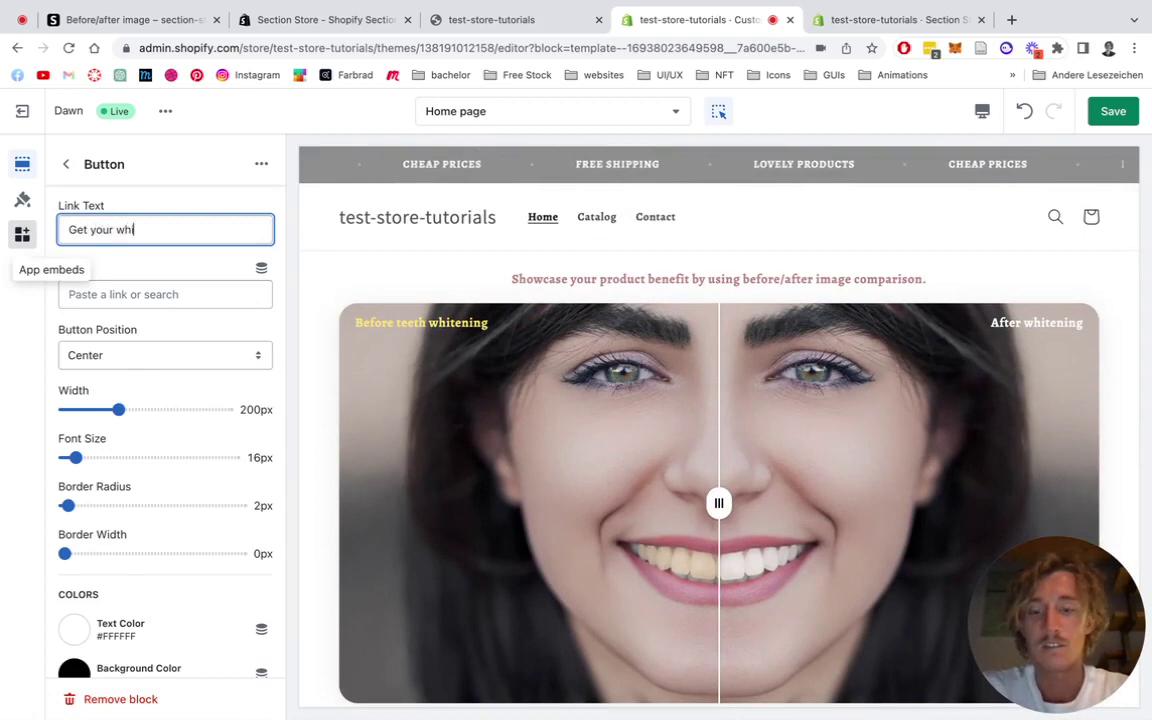
text(tener now)
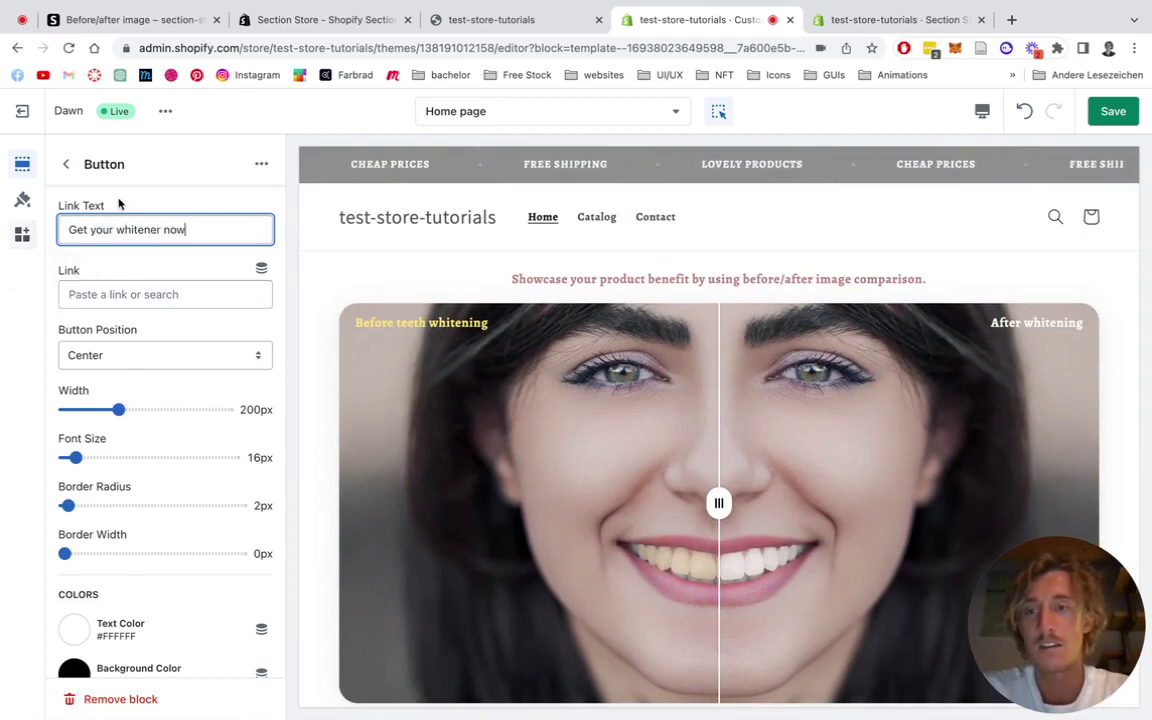
scroll(588, 573, down, 5)
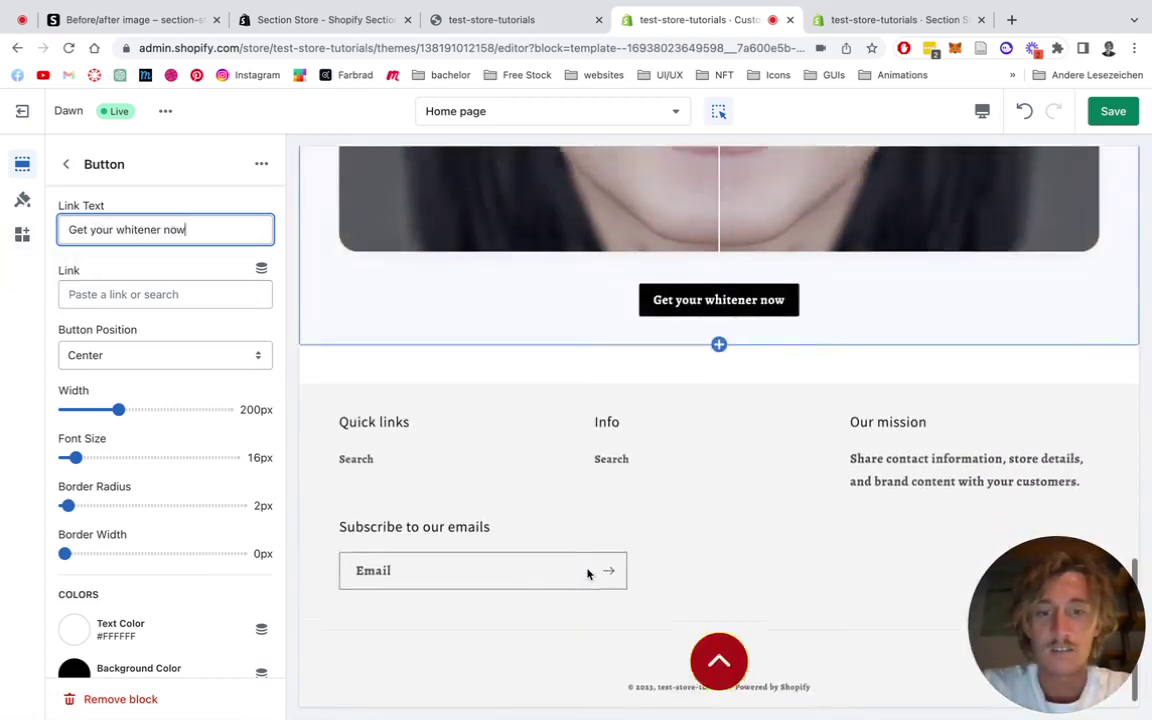
- Link the Before & After section's button to the product 5 Panel Camp Cap
click(151, 295)
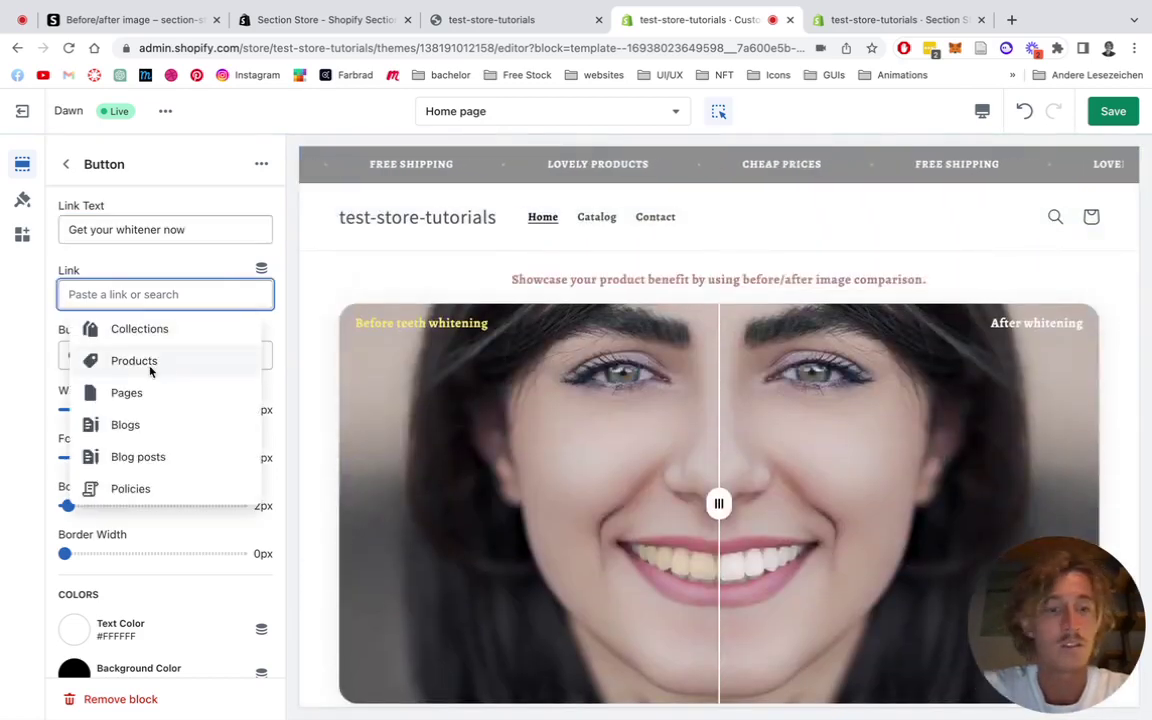
click(151, 371)
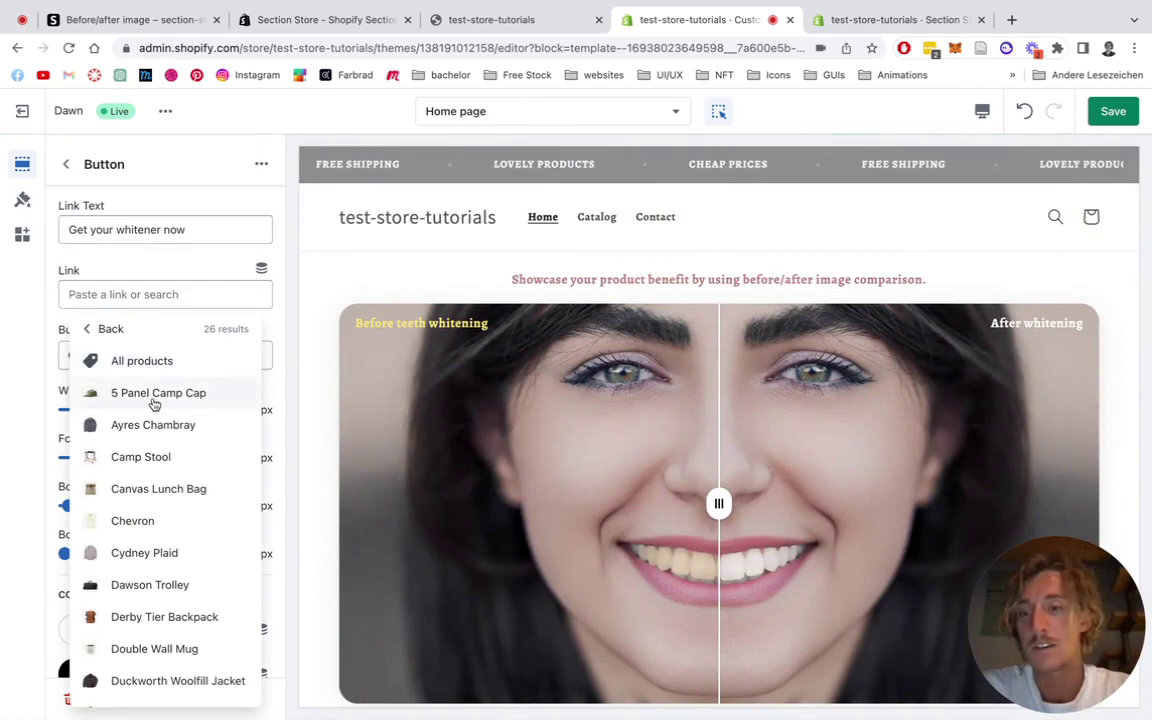
click(155, 395)
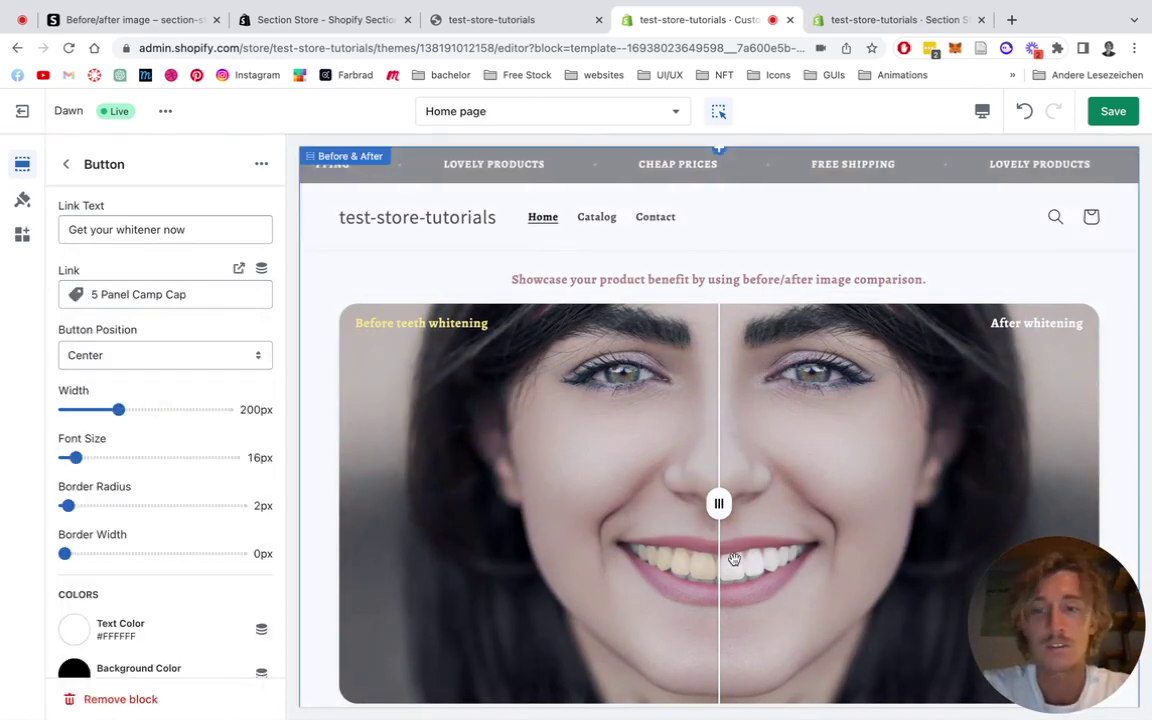
scroll(734, 559, down, 3)
scroll(100, 492, down, 2)
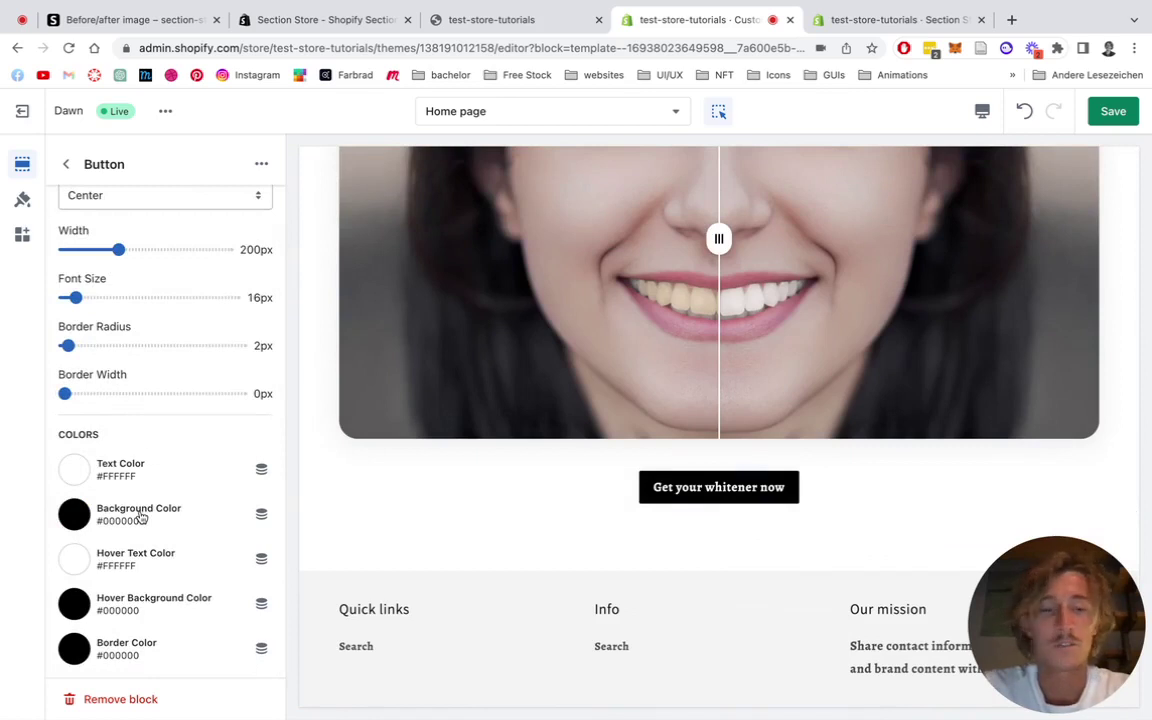
- Try gray #797979 as the Before & After section's background color and set it to white #FFFFFF
click(66, 164)
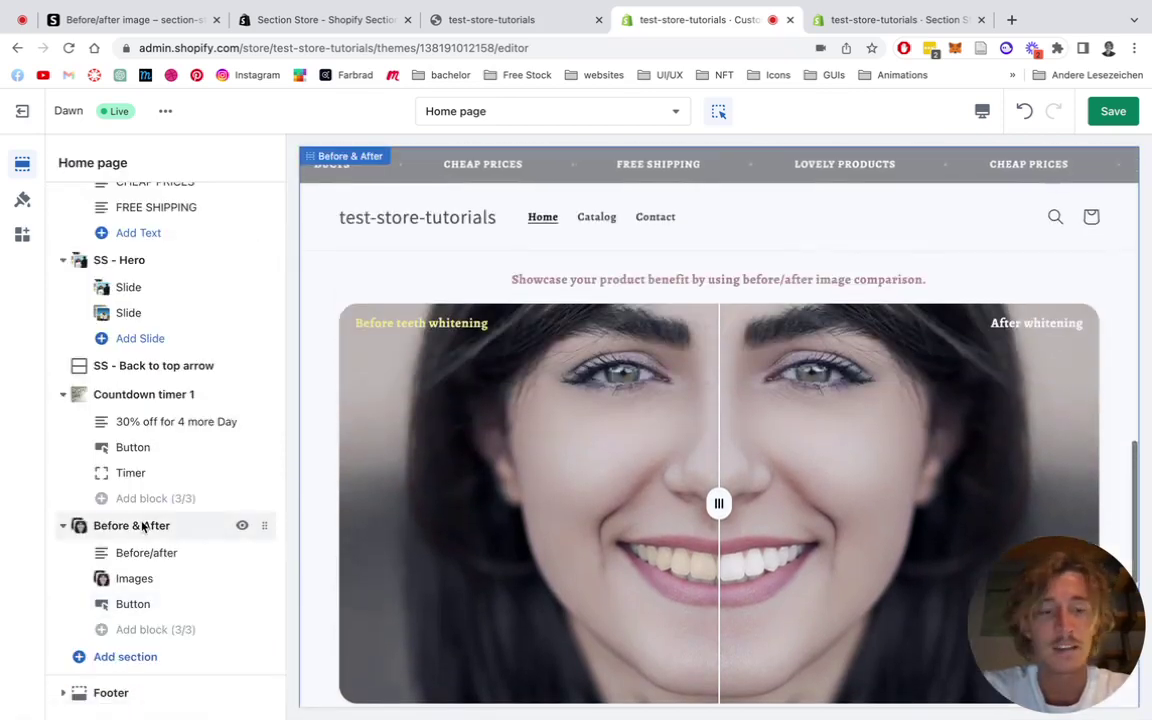
click(143, 526)
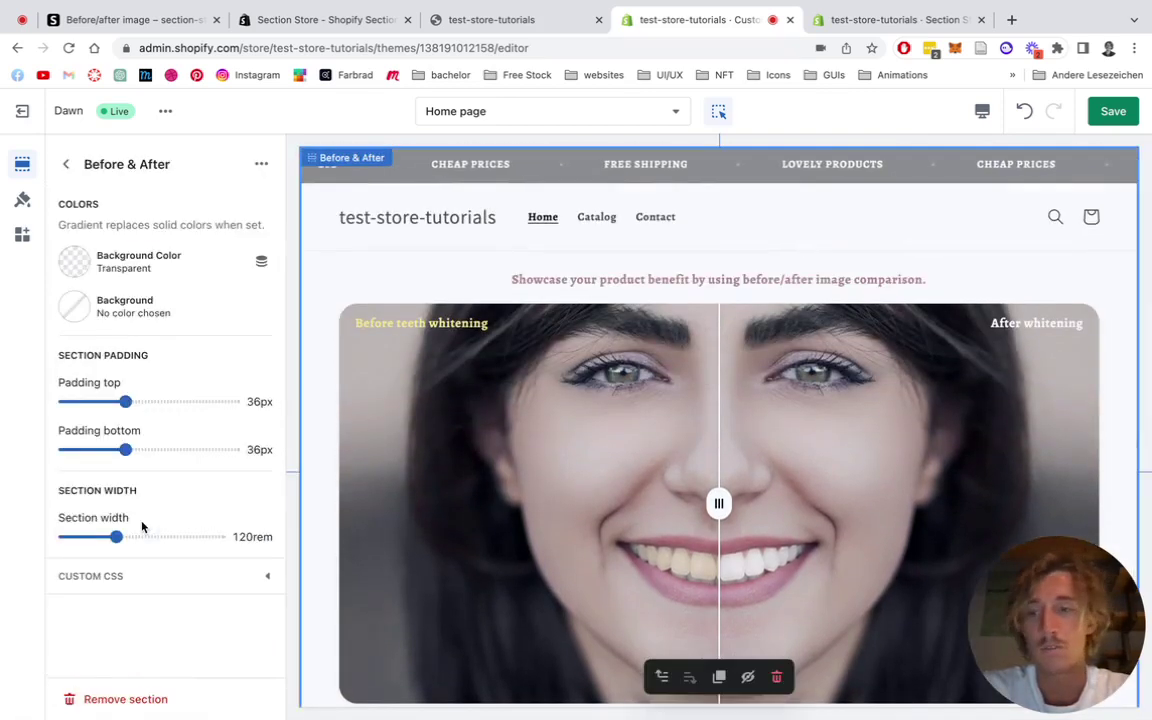
scroll(521, 389, up, 2)
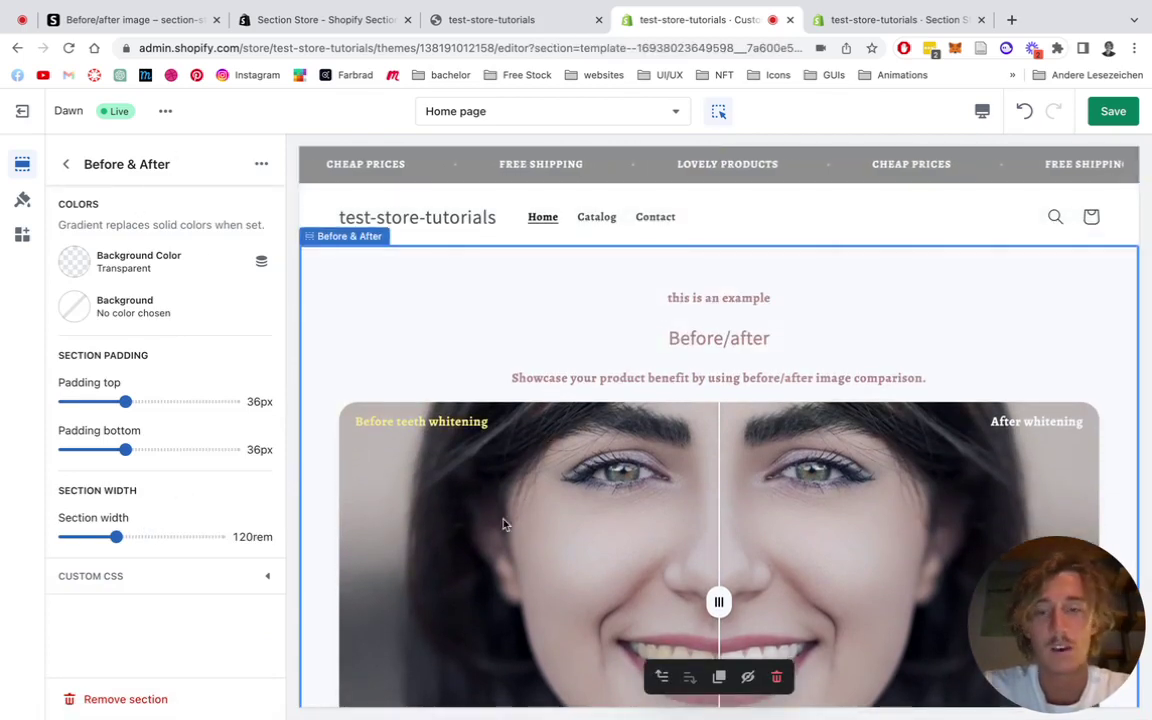
click(76, 261)
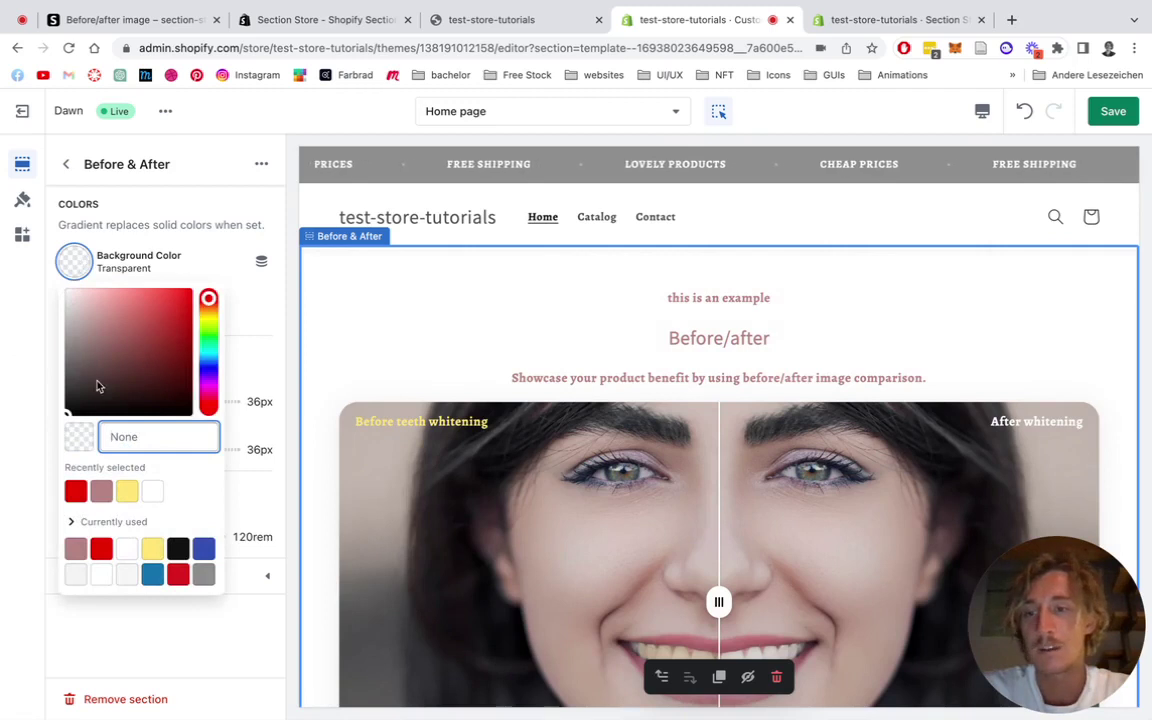
drag(97, 386, 57, 360)
click(57, 360)
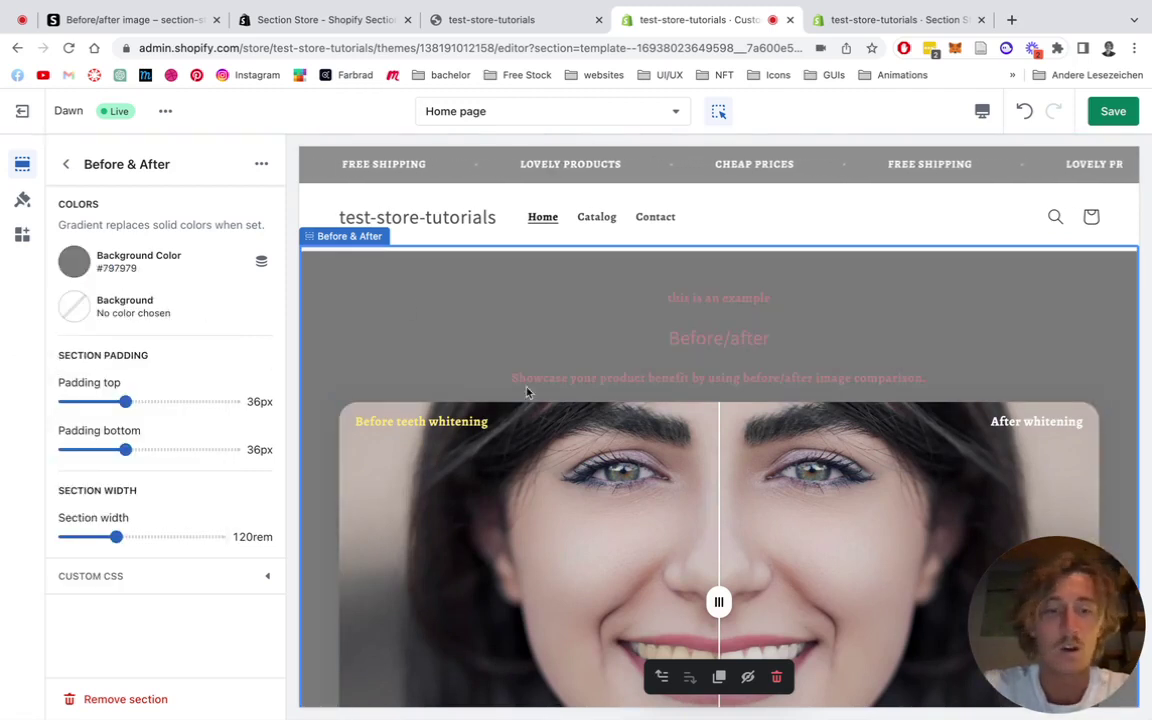
click(73, 259)
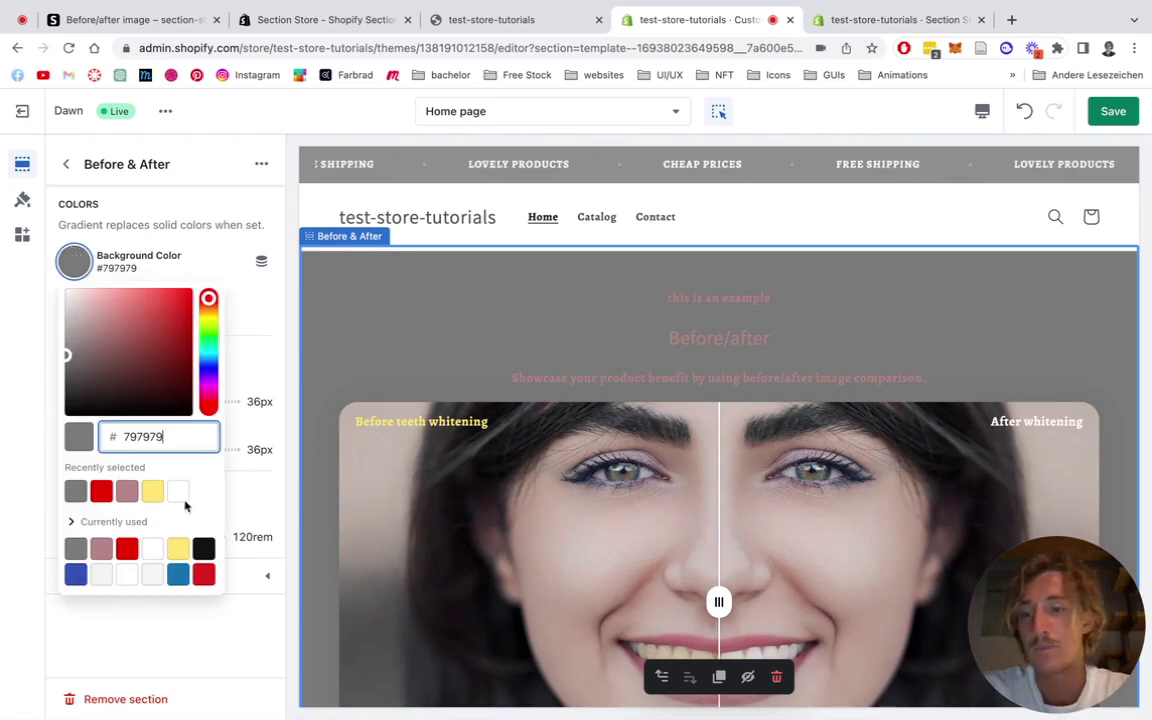
click(178, 491)
click(268, 333)
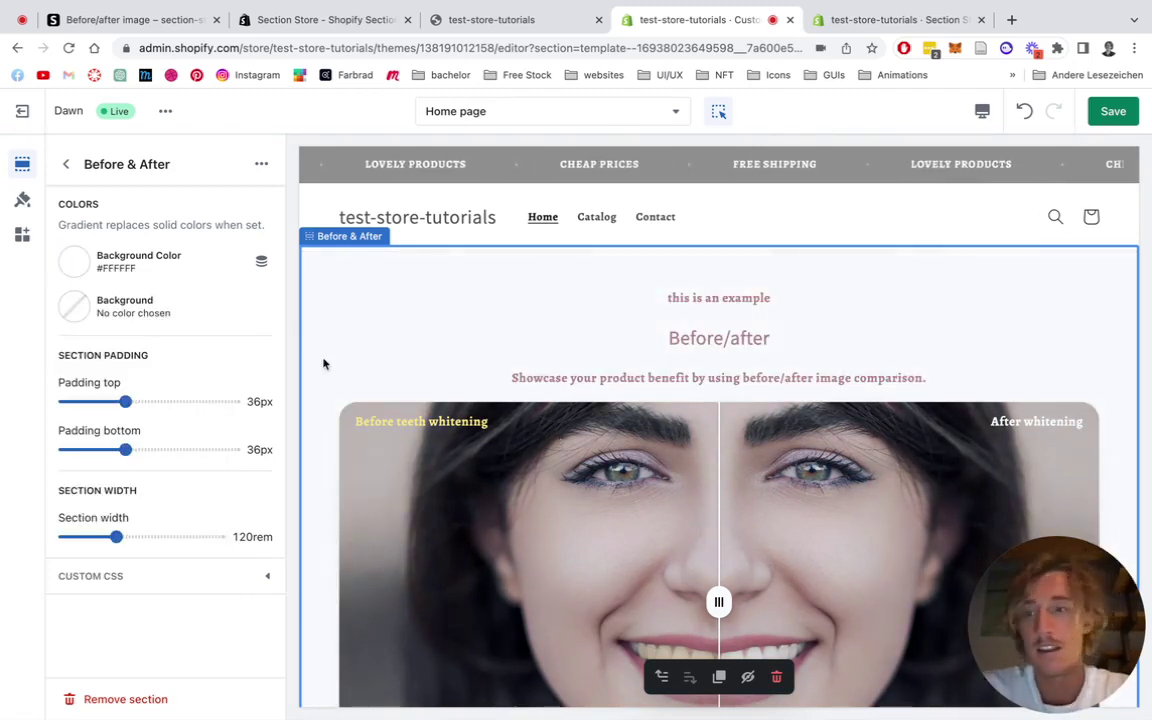
- Apply the pink linear gradient preset with the #FF9181 first color stop as the Before & After section's background
click(73, 307)
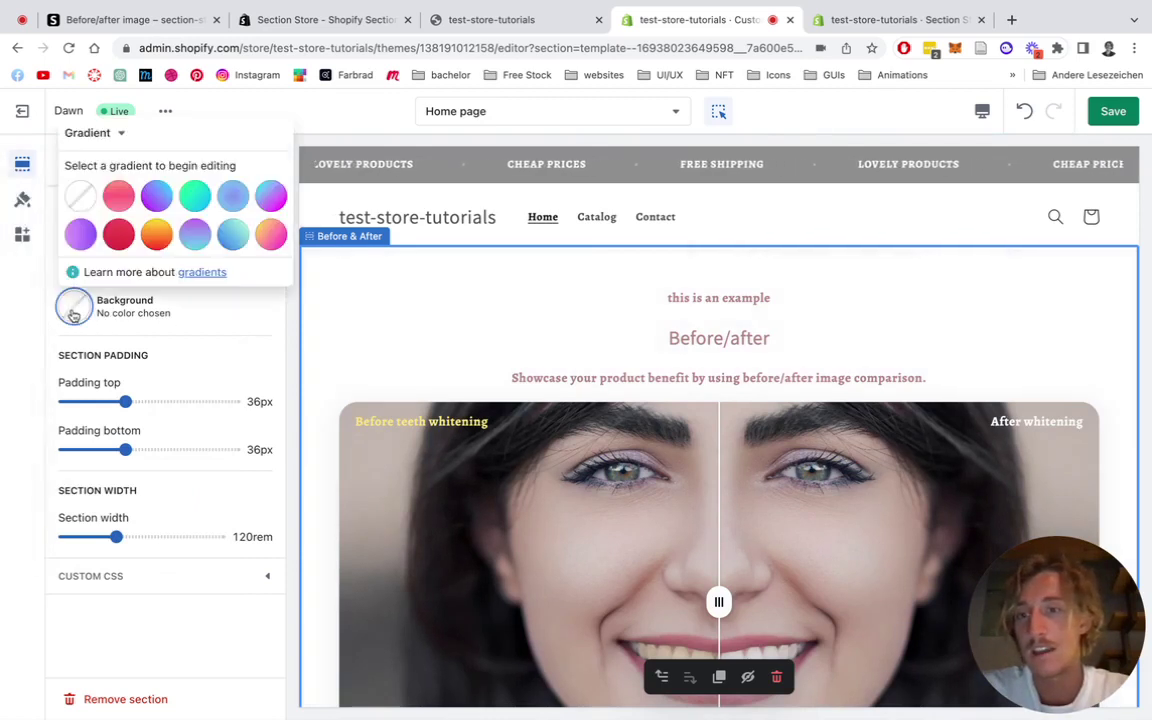
click(121, 195)
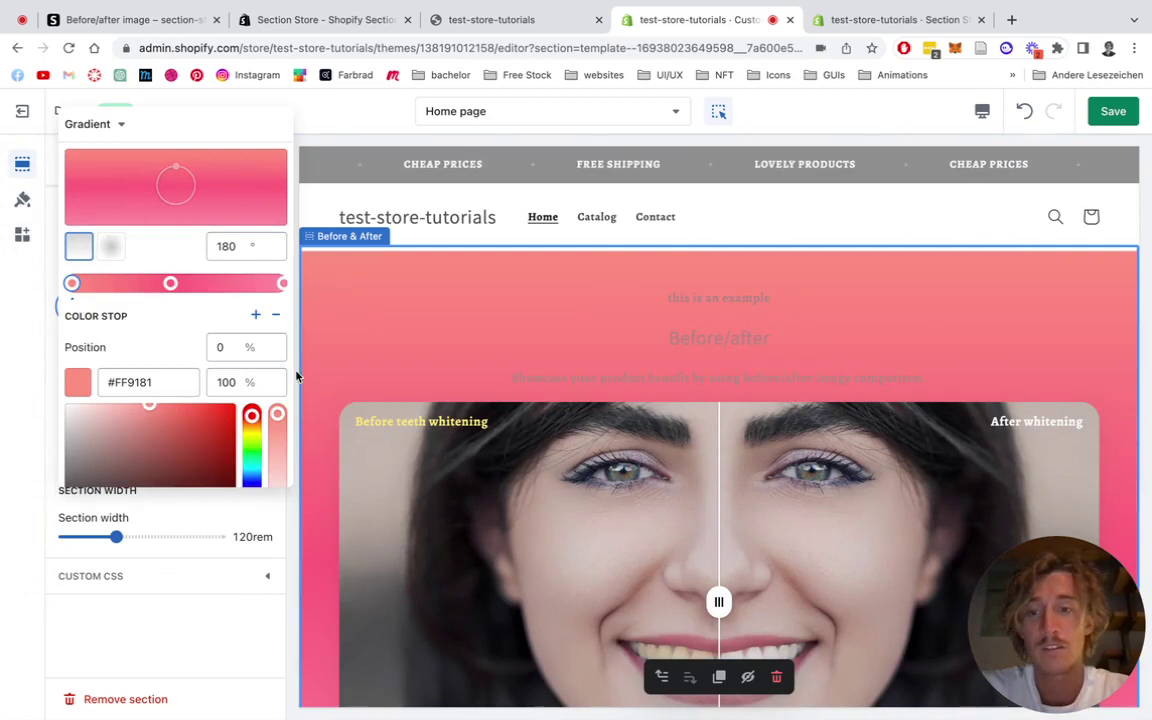
click(269, 577)
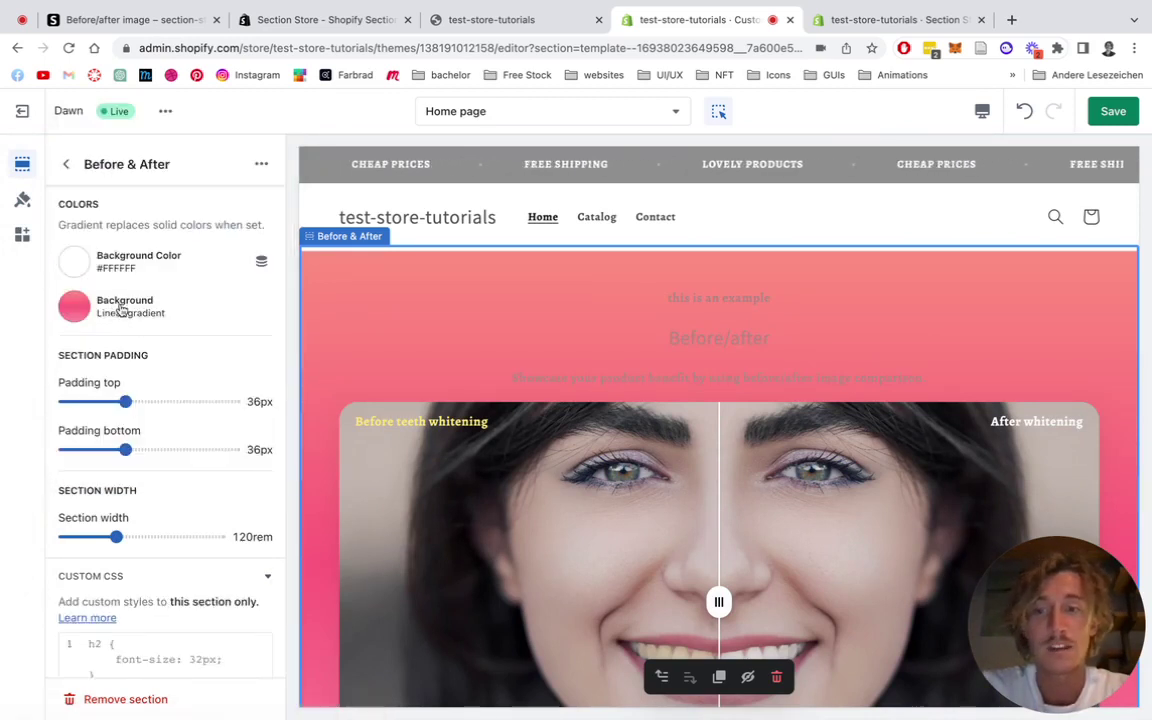
click(73, 306)
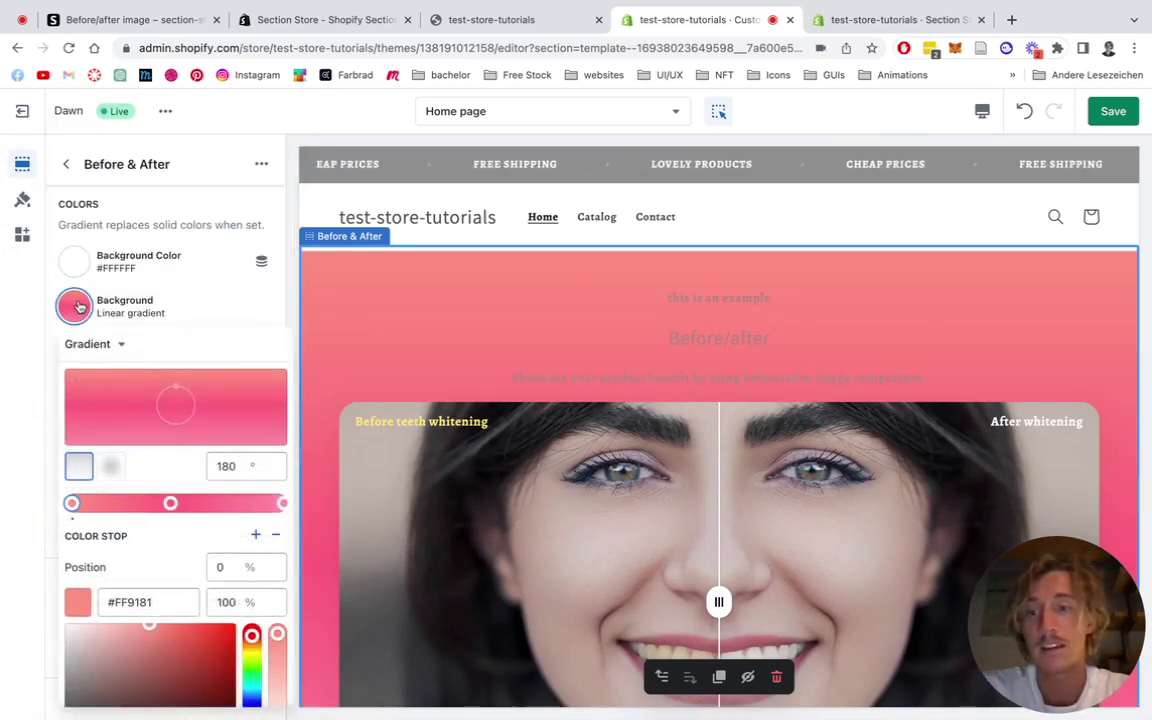
scroll(211, 555, down, 2)
scroll(211, 555, down, 1)
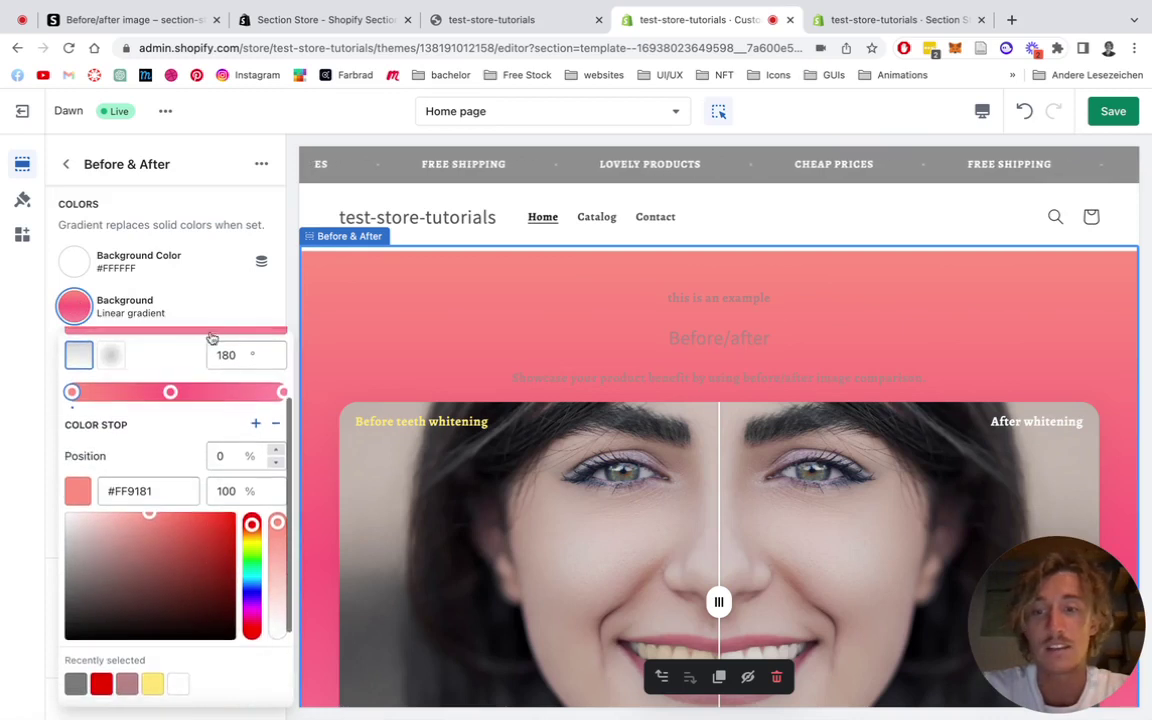
click(279, 289)
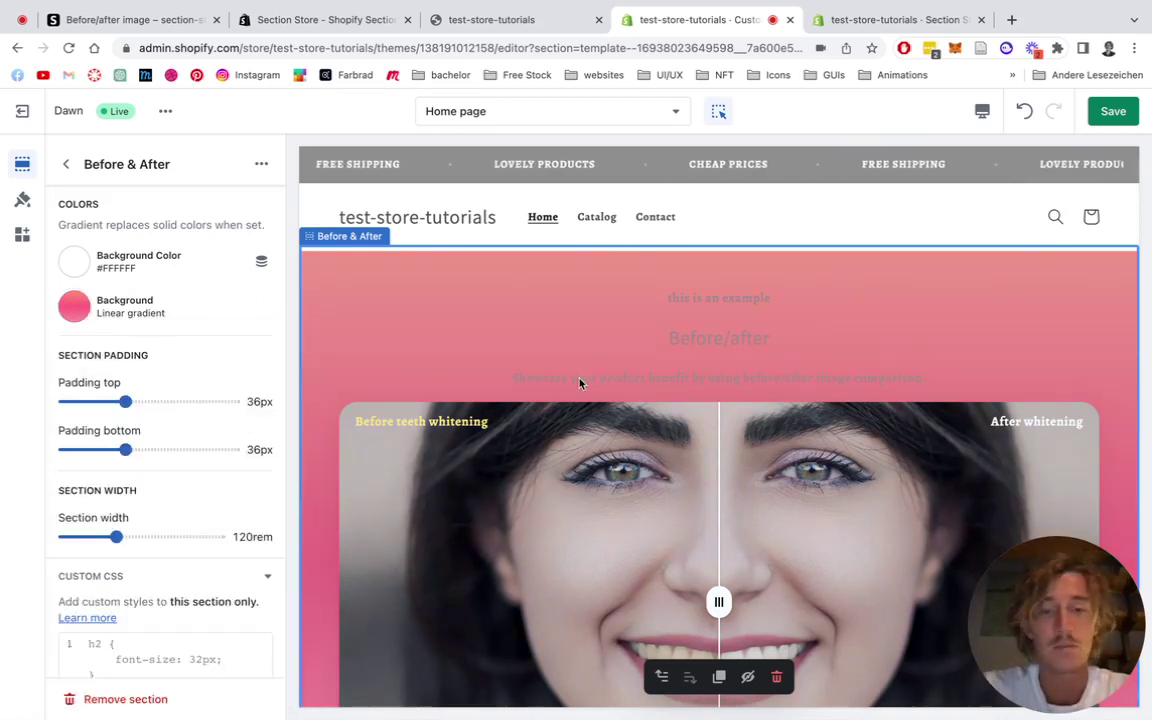
- Switch the section's pink background gradient from linear to radial
click(71, 314)
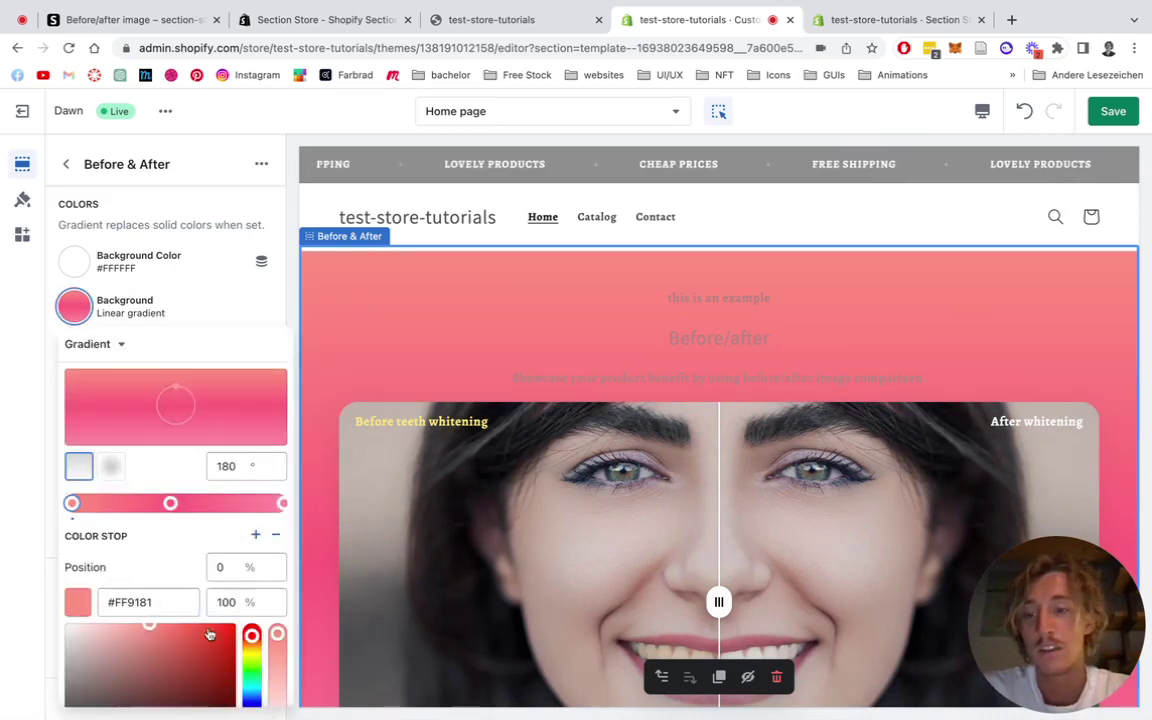
scroll(208, 632, down, 5)
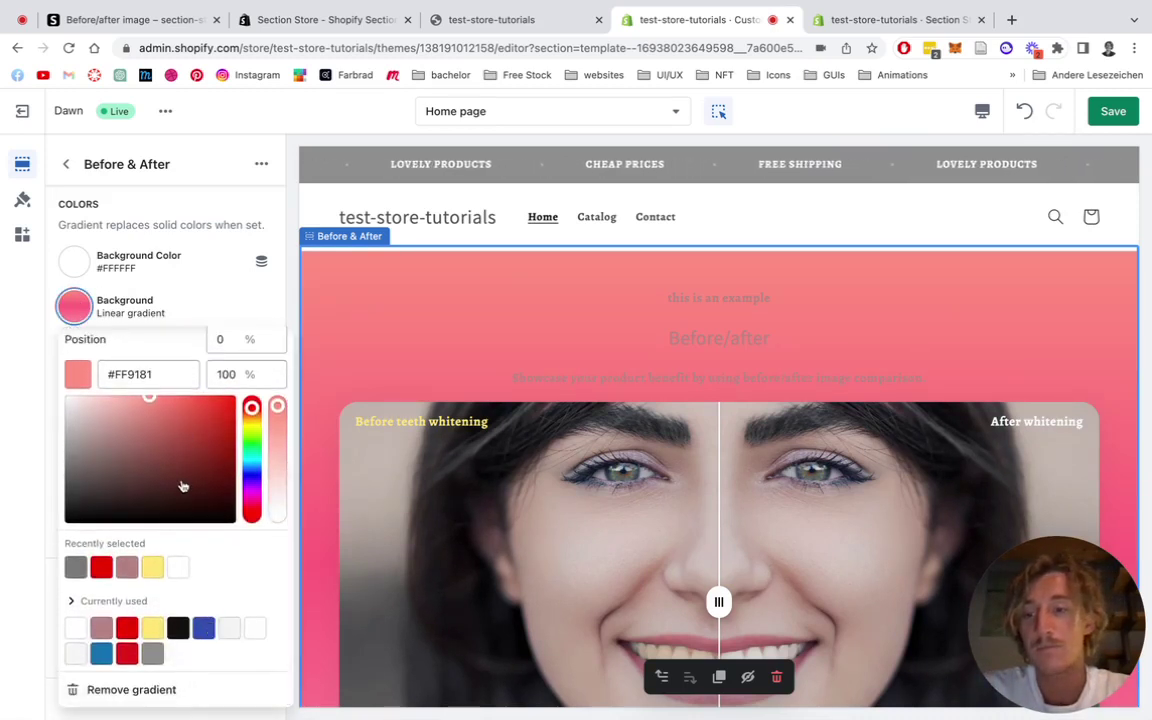
scroll(183, 486, up, 3)
scroll(160, 430, up, 2)
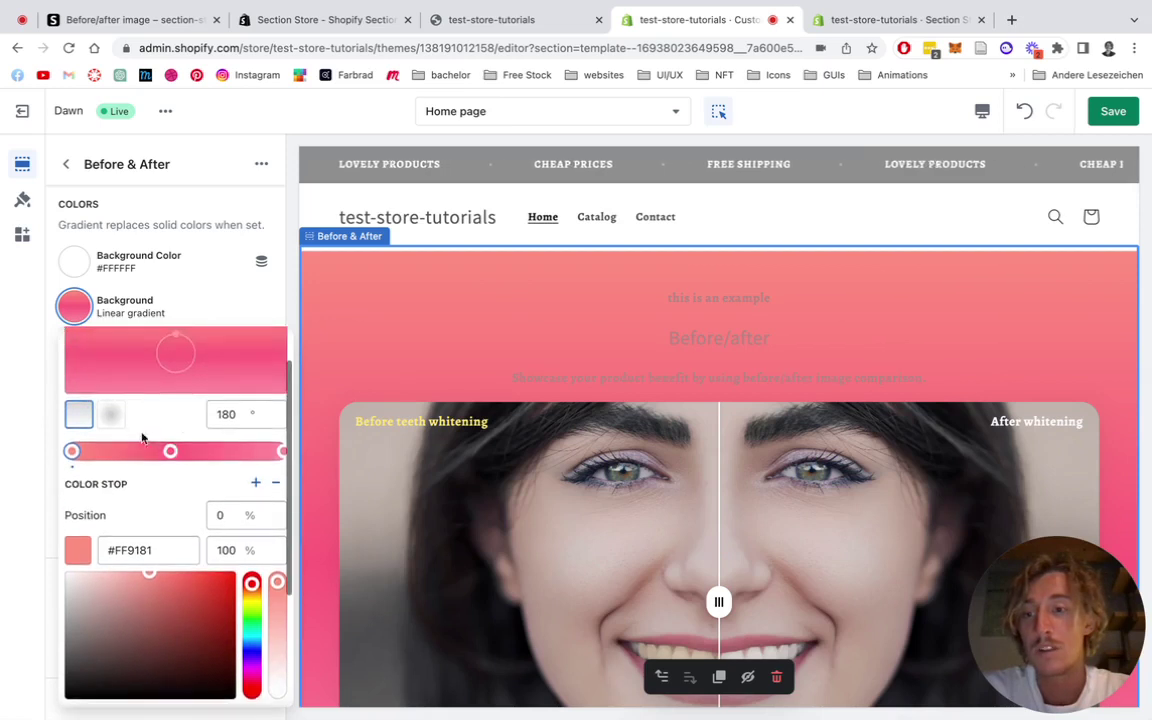
click(110, 414)
scroll(113, 419, up, 1)
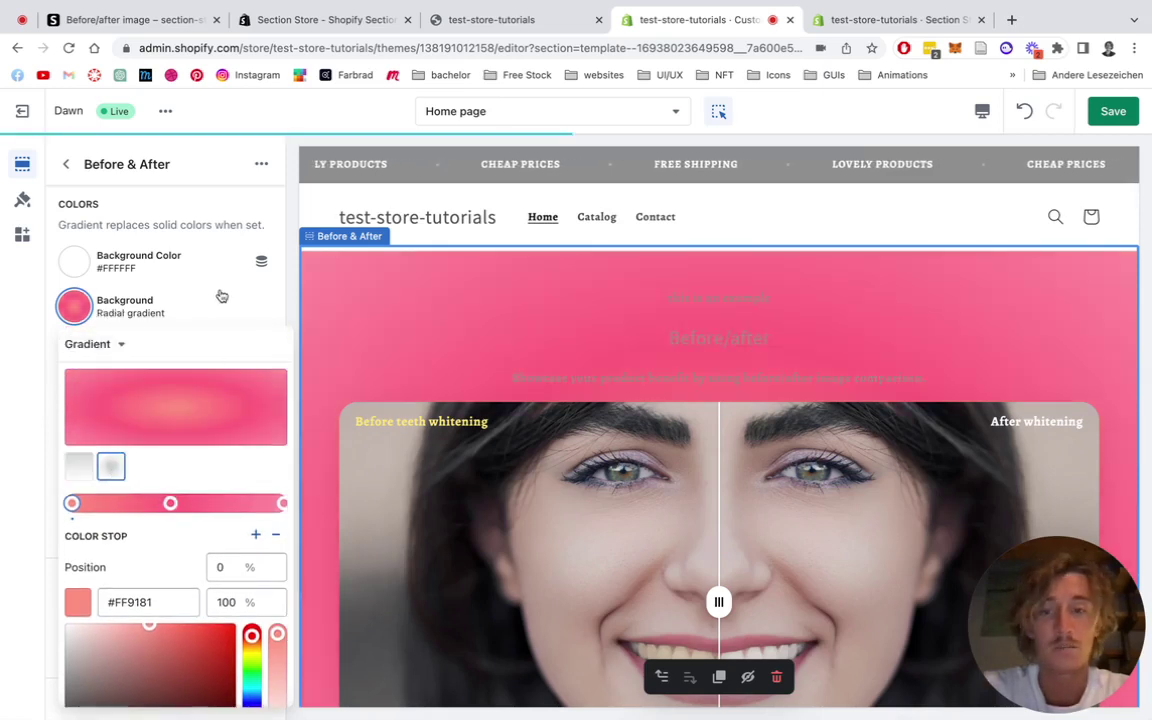
click(68, 263)
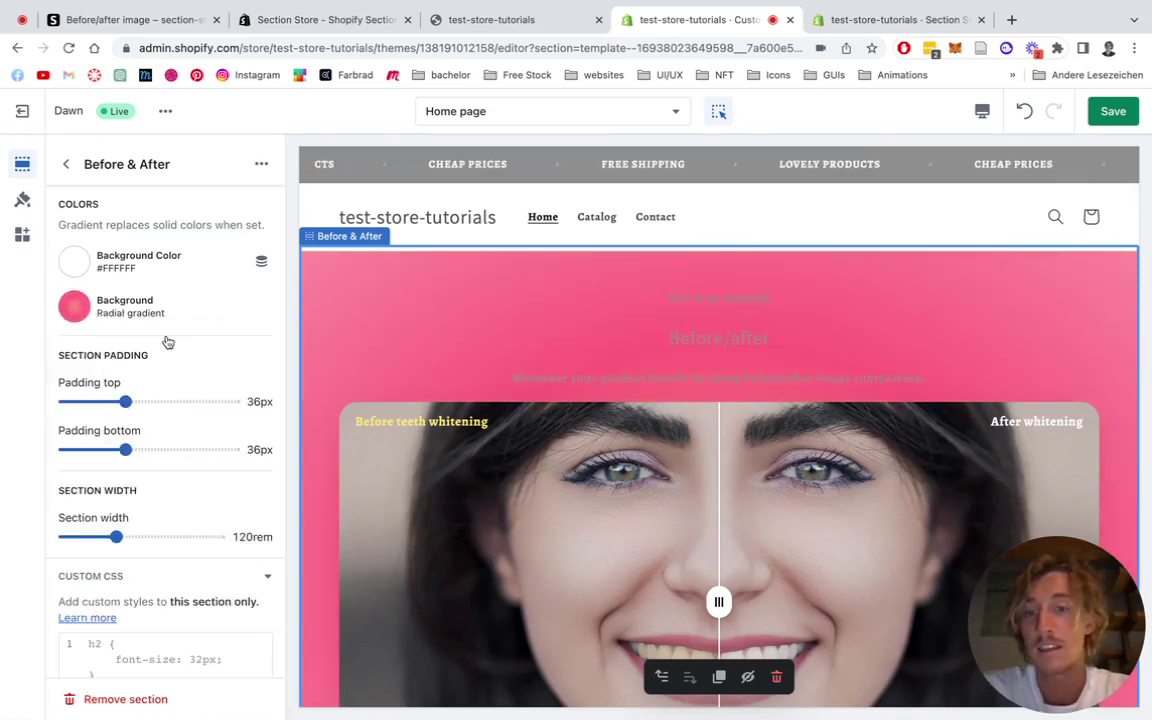
- Save the home page changes and open the live Dawn storefront
scroll(483, 432, down, 4)
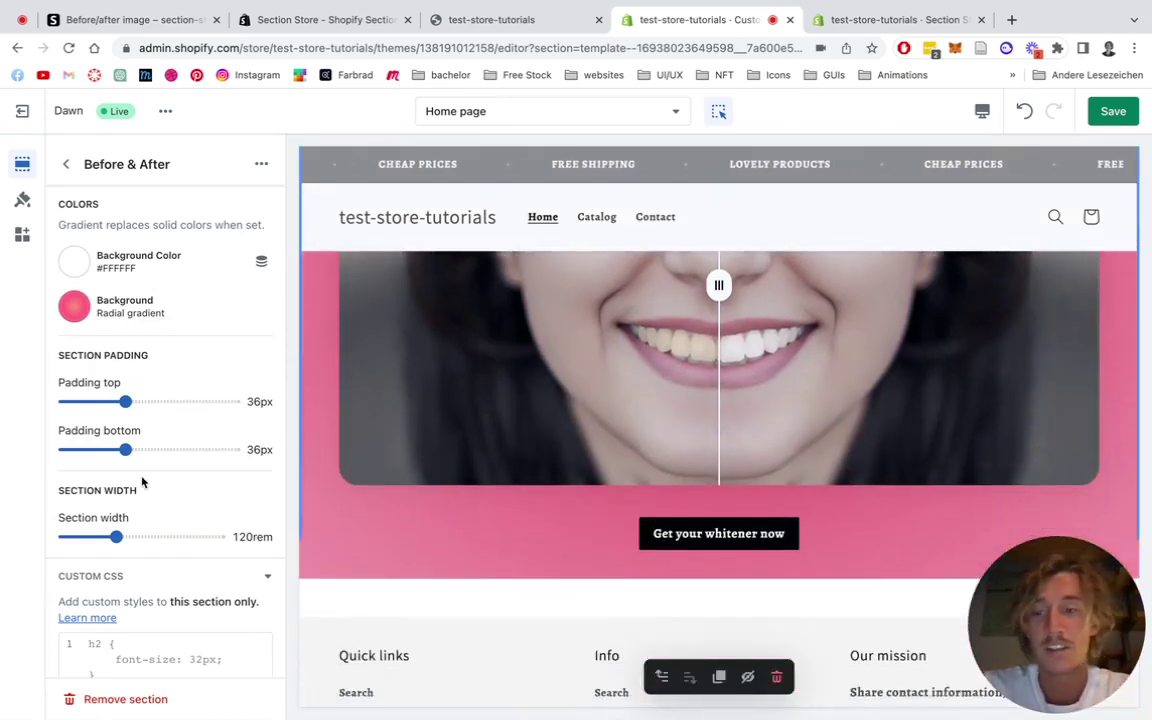
scroll(143, 480, down, 1)
scroll(143, 483, up, 1)
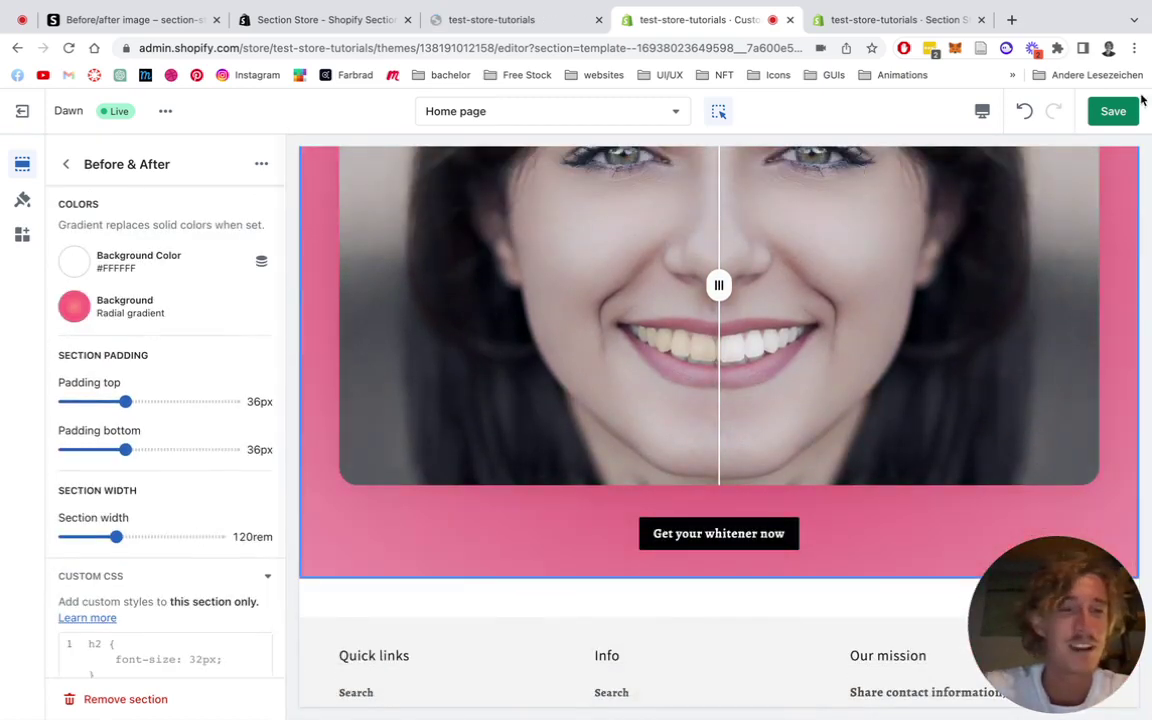
click(1100, 110)
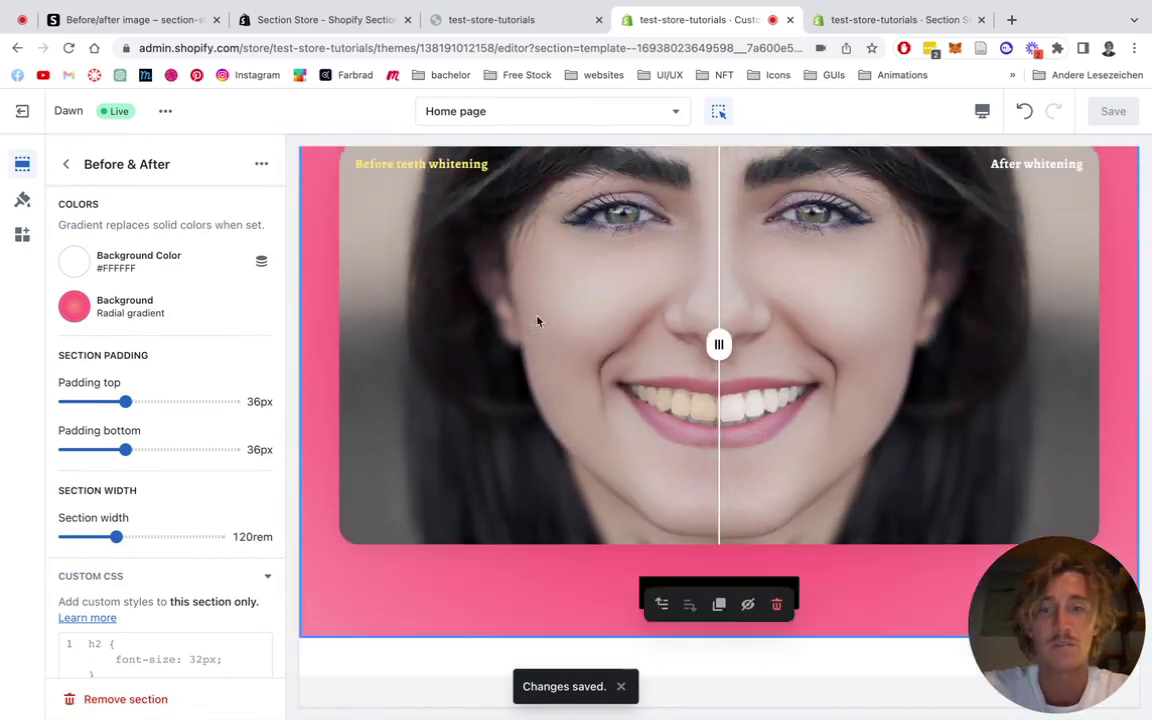
click(163, 112)
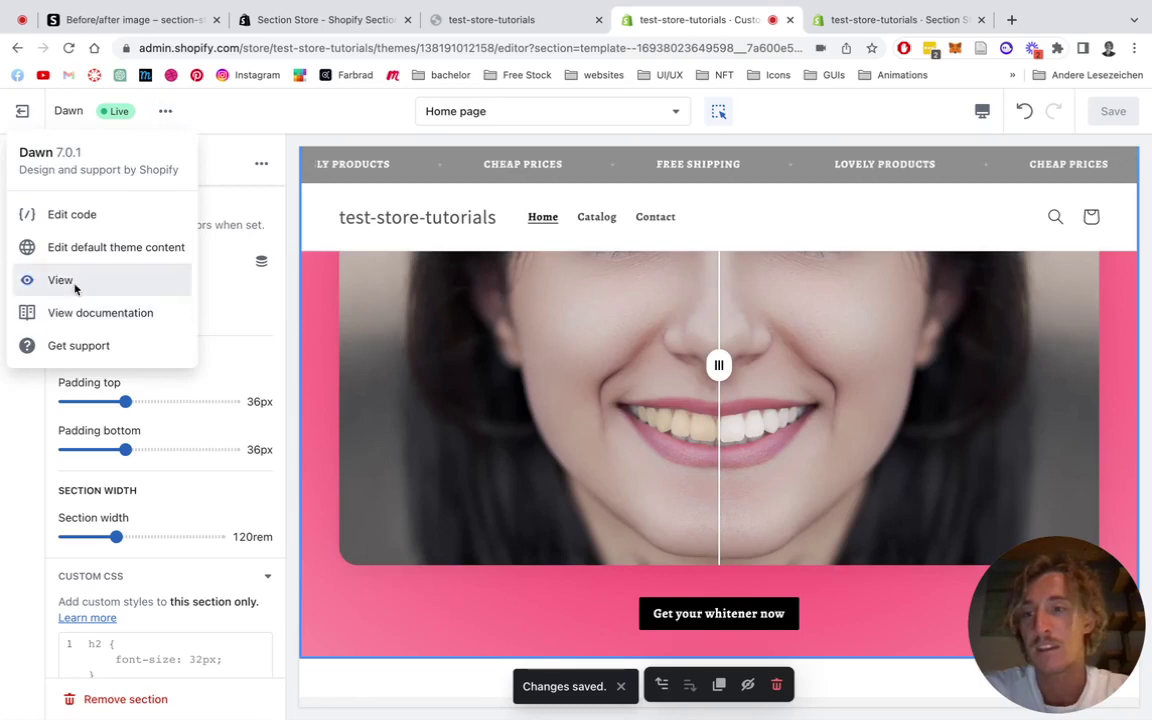
click(75, 285)
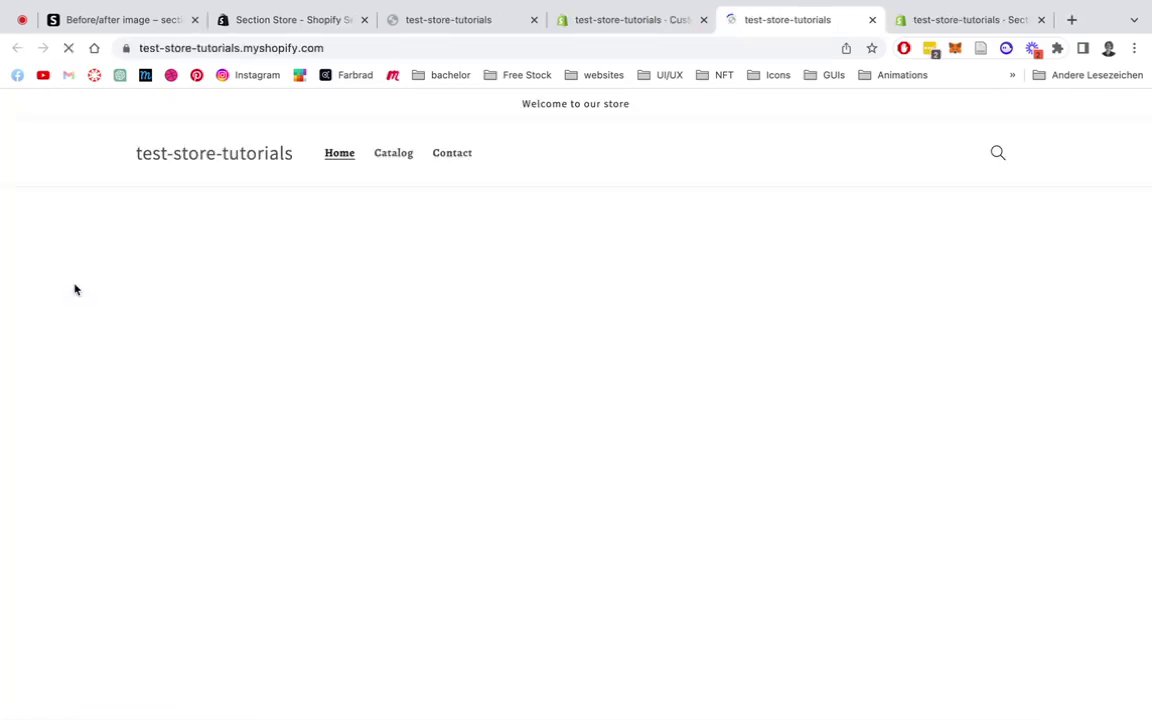
- Test the before/after comparison slider on the live home page and follow the section's "Get your whitener now" link
scroll(494, 290, down, 10)
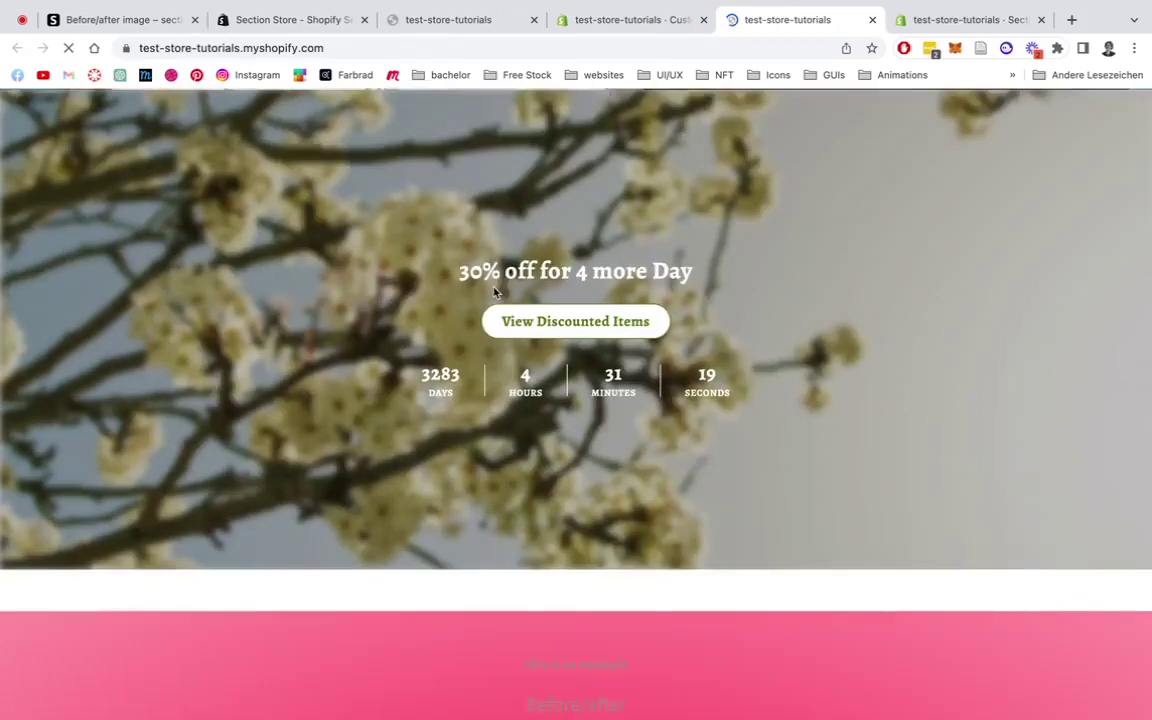
scroll(494, 290, down, 2)
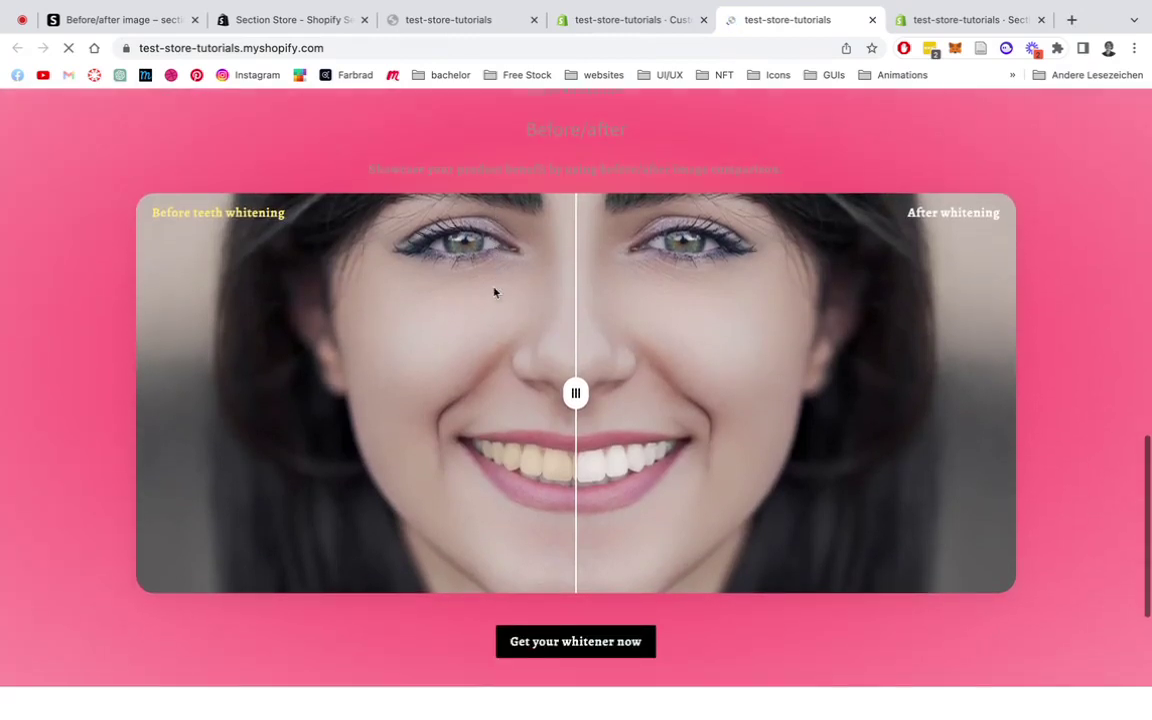
drag(587, 367, 568, 585)
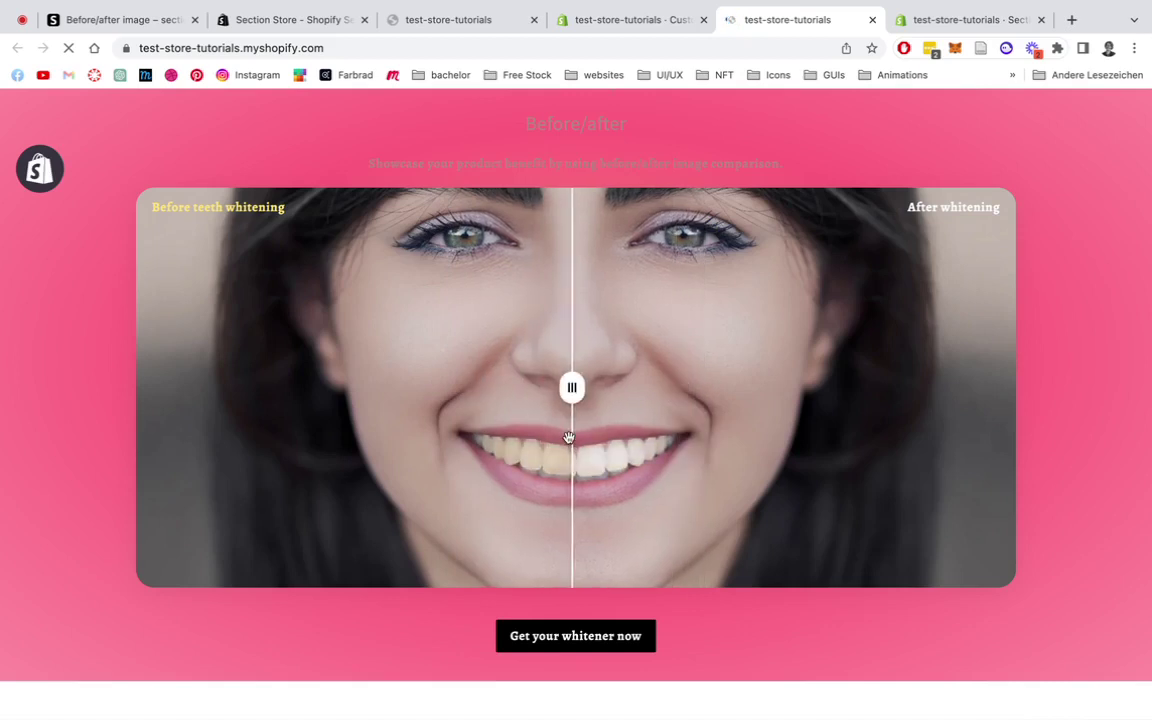
click(582, 640)
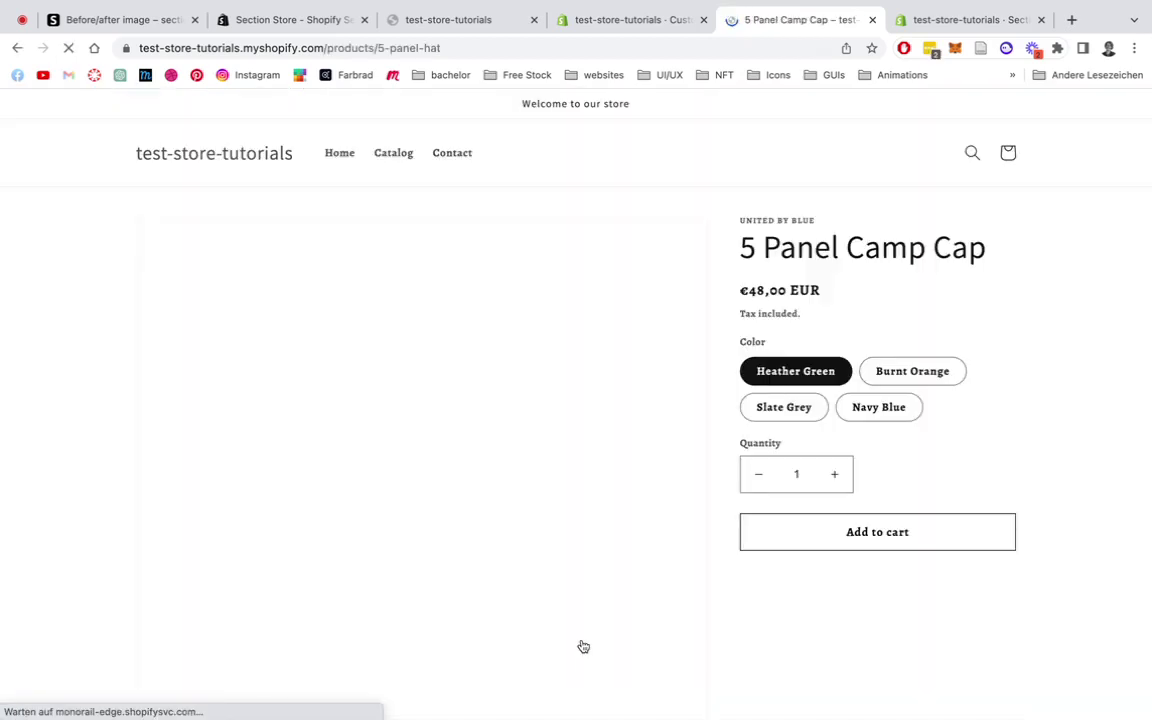
- Return to the storefront's home page to review the before/after section again, and go back to the Dawn theme editor
click(251, 165)
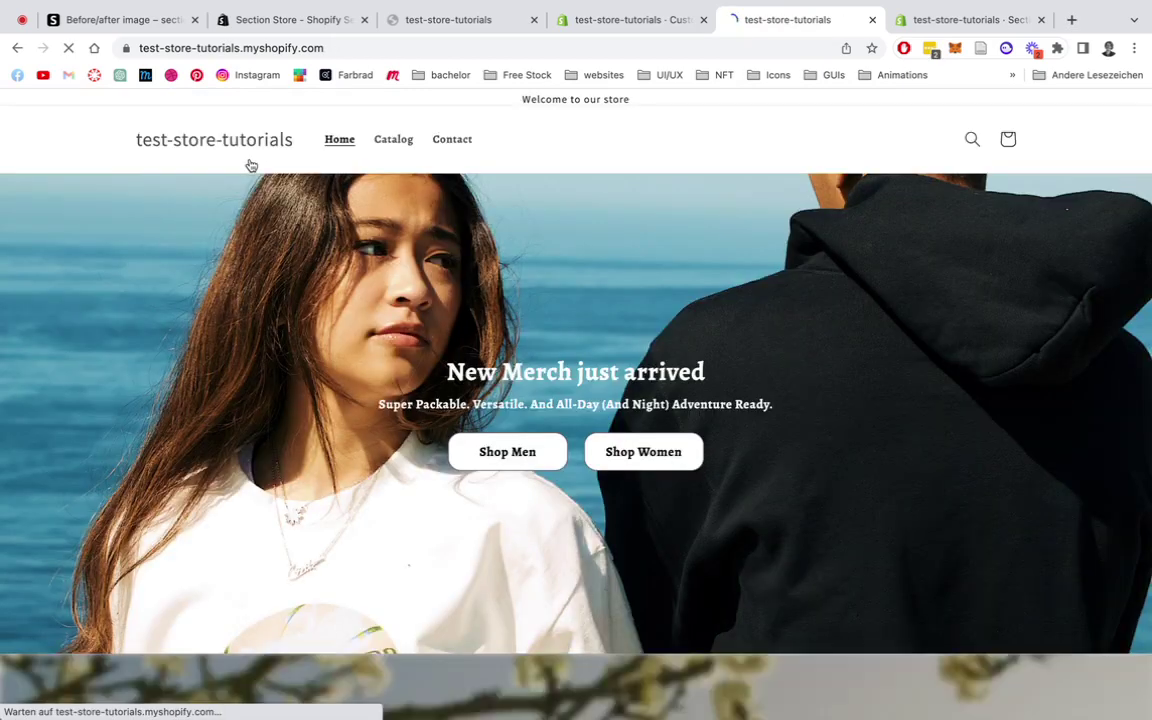
scroll(530, 340, down, 15)
scroll(530, 340, up, 2)
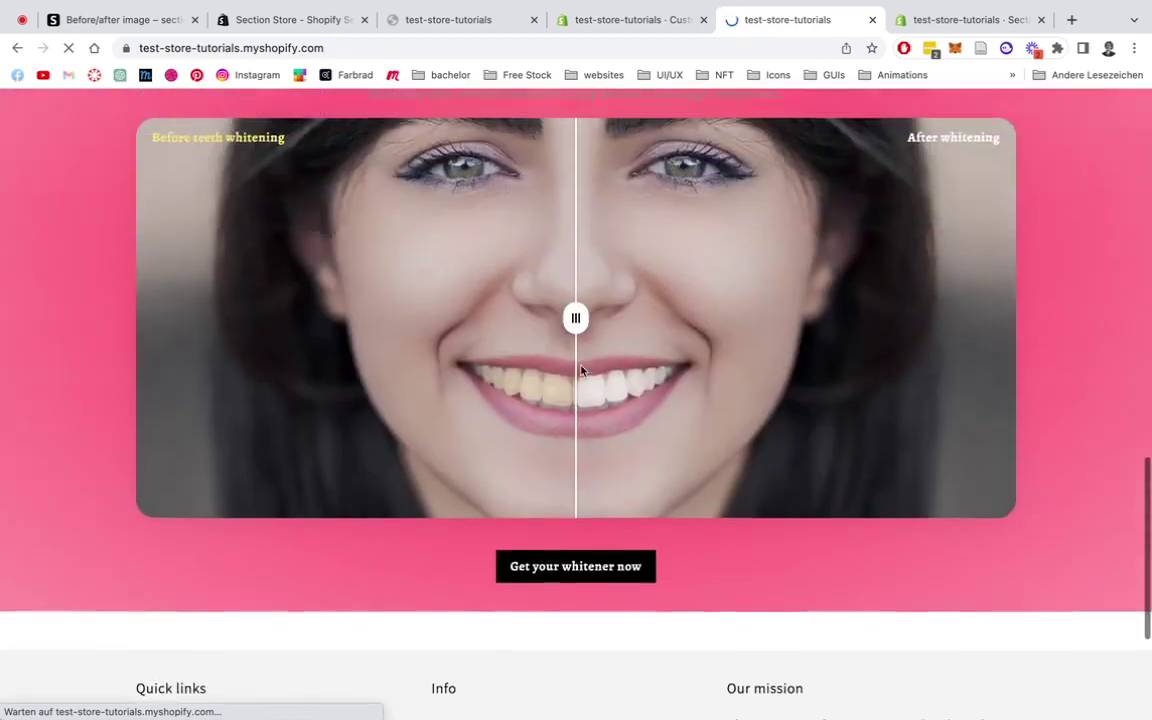
click(580, 20)
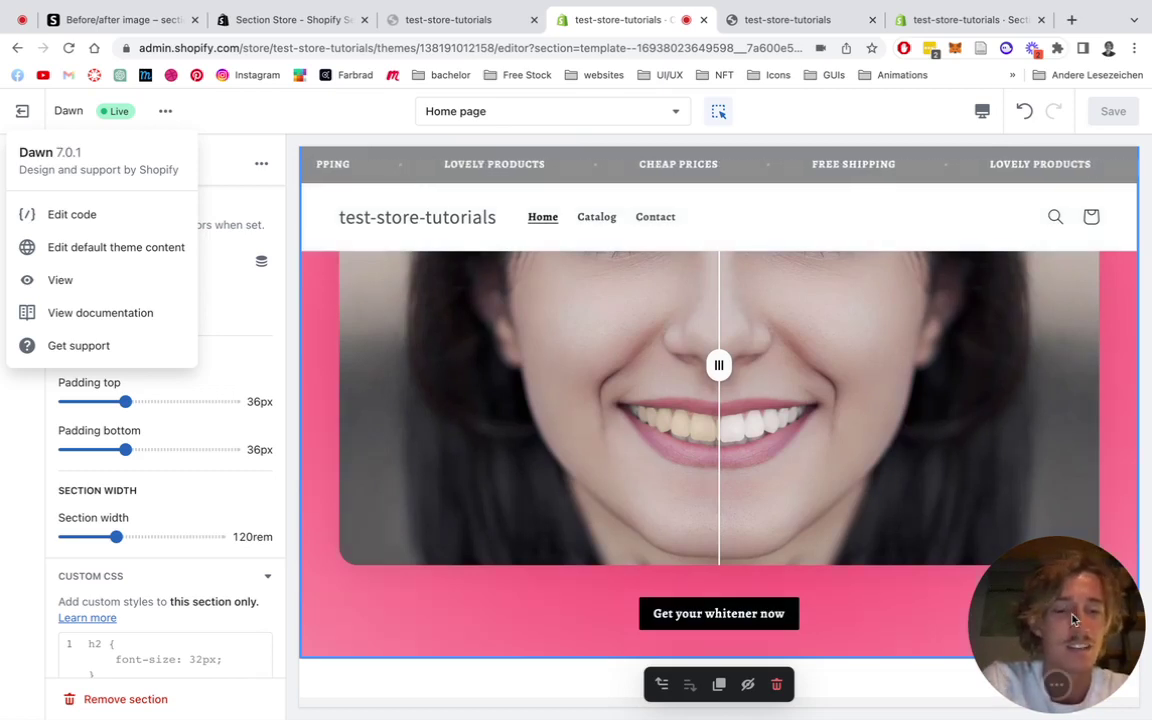
mouse_move(1073, 620)
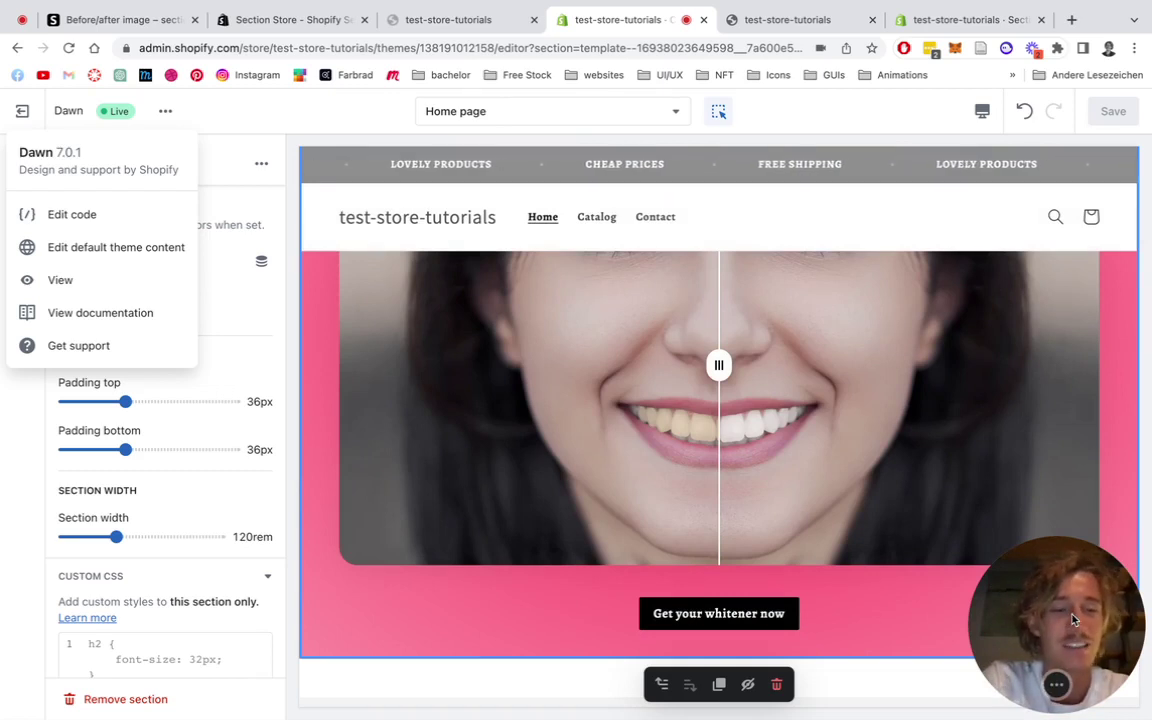